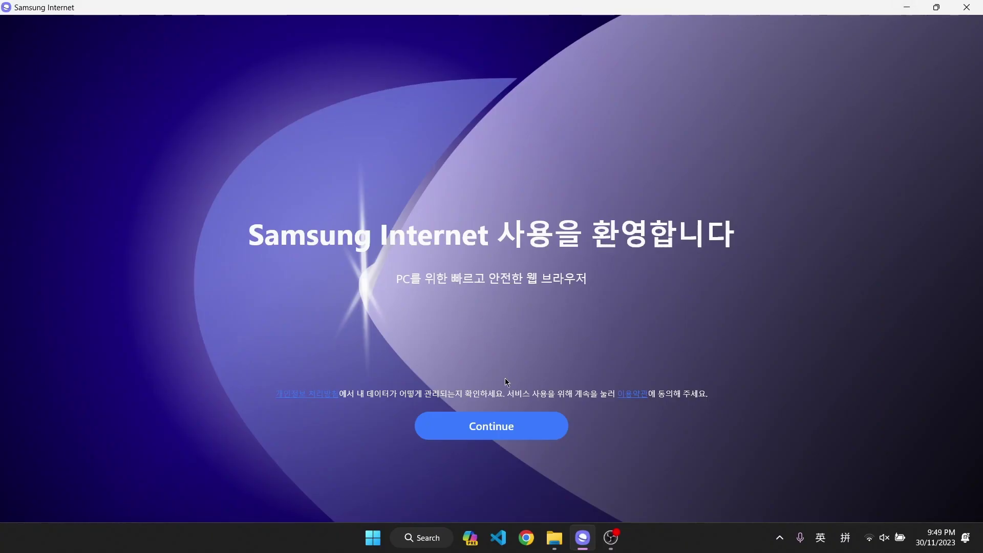
- Continue past the welcome screen to a blank new tab with Google search
click(500, 436)
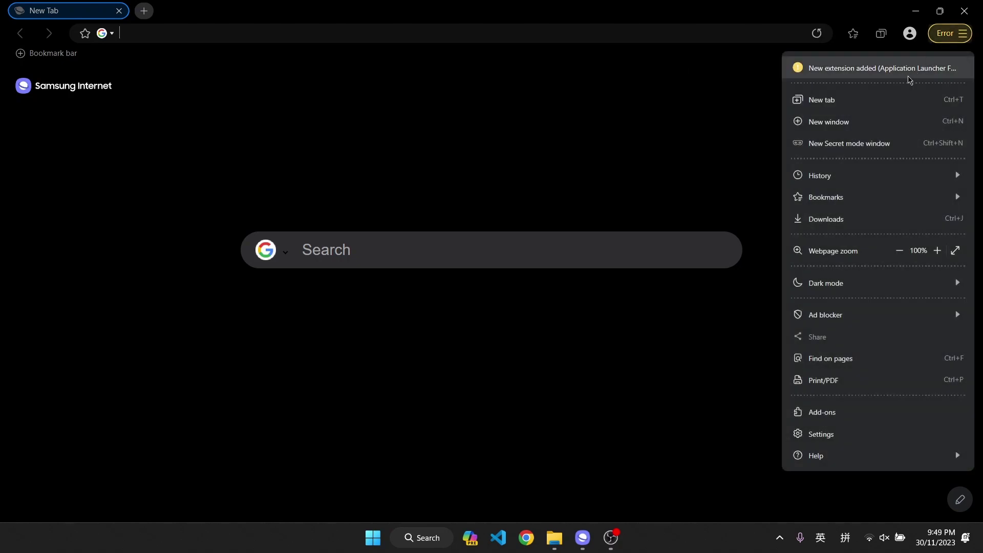
- Review the new extension notice, then find version 23.0.0.75 under Settings > About Samsung Internet
click(908, 78)
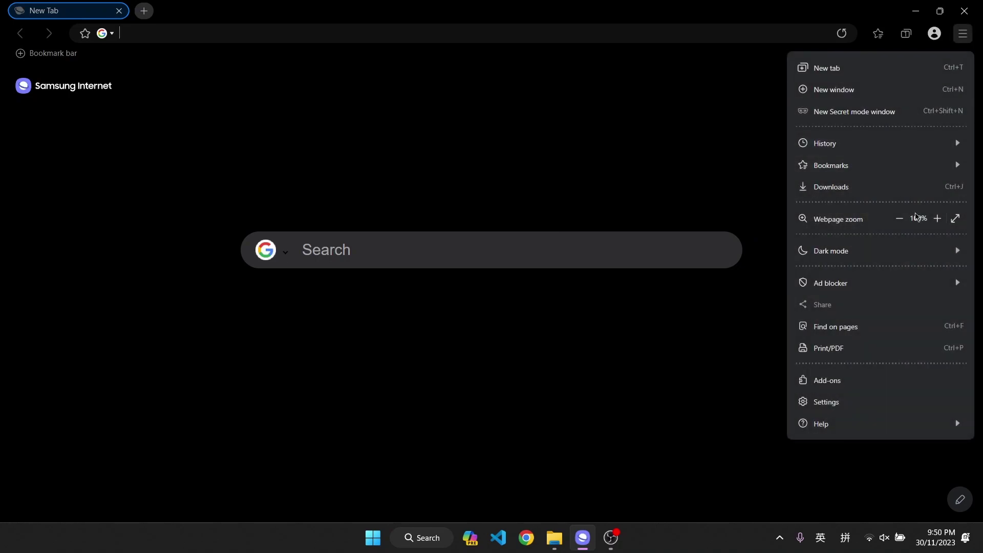
click(864, 406)
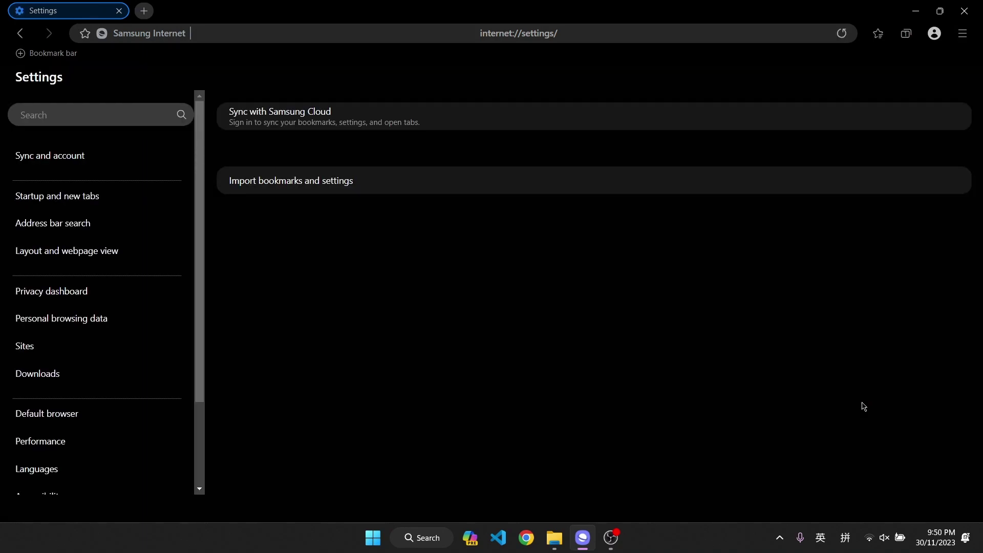
scroll(53, 317, down, 2)
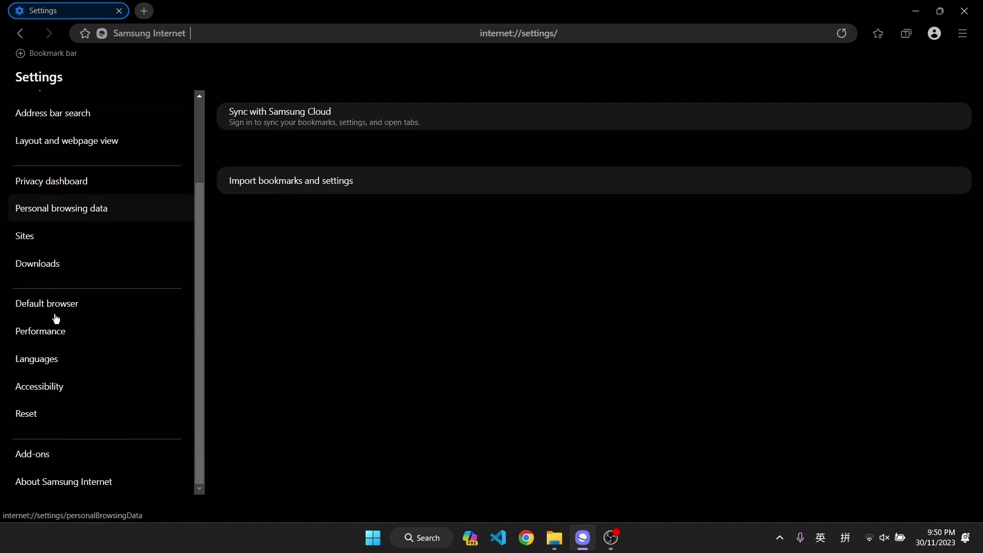
click(75, 493)
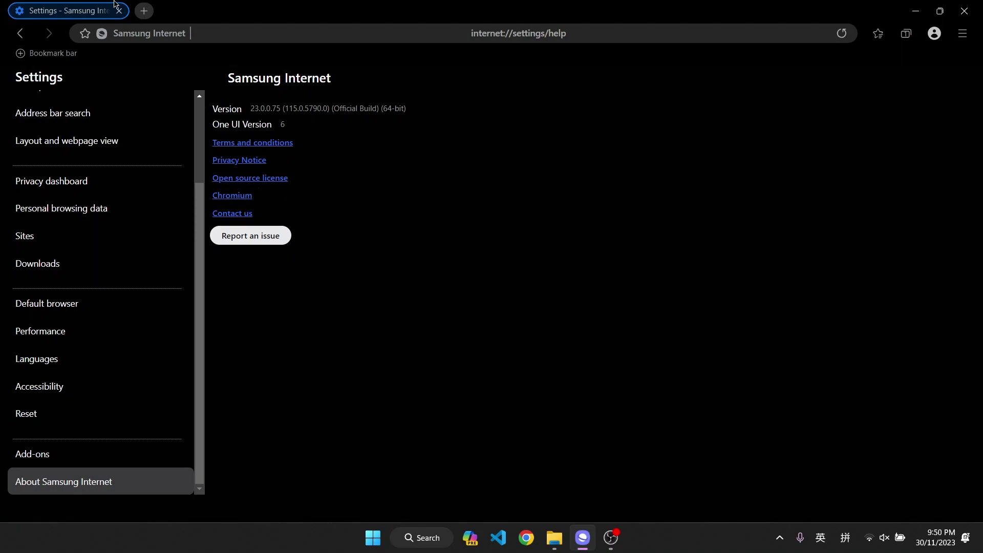
click(19, 34)
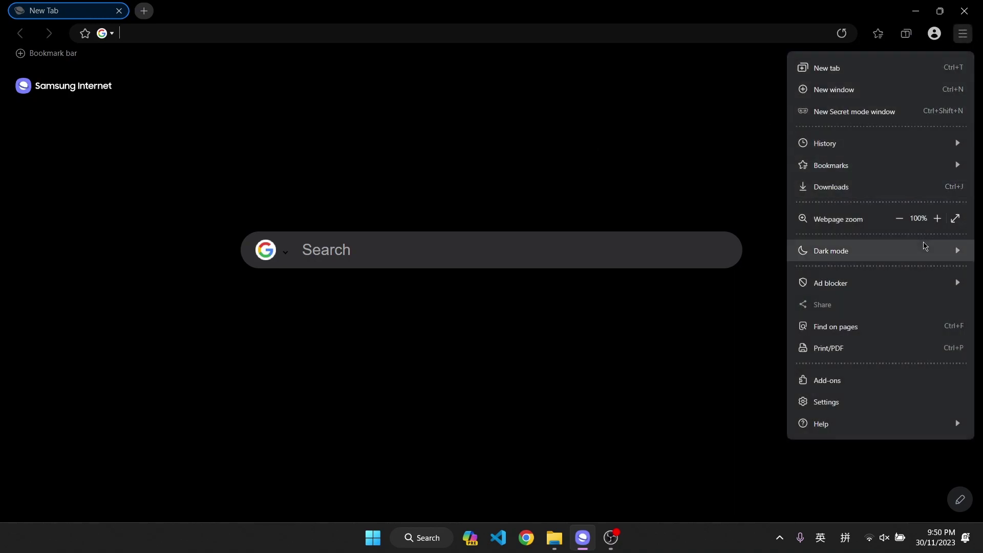
- Switch to the light theme, try Aggressive ad blocking, then set the ad blocker to Off
mouse_move(831, 251)
click(757, 283)
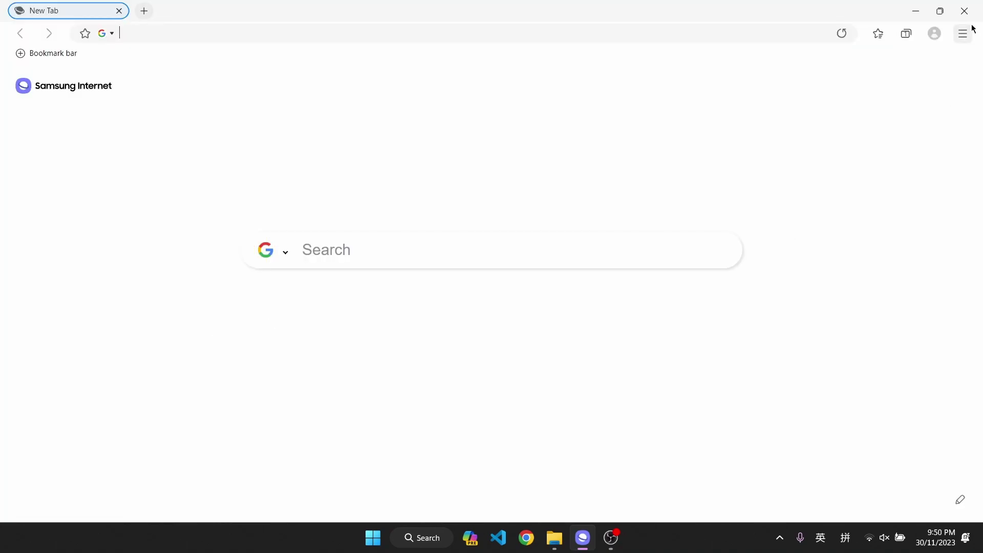
click(964, 34)
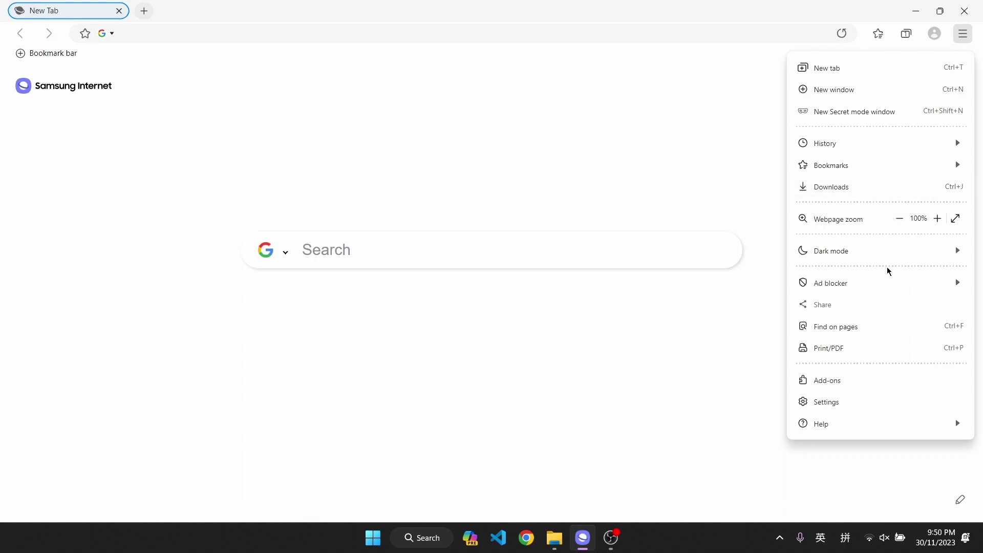
mouse_move(831, 282)
click(708, 313)
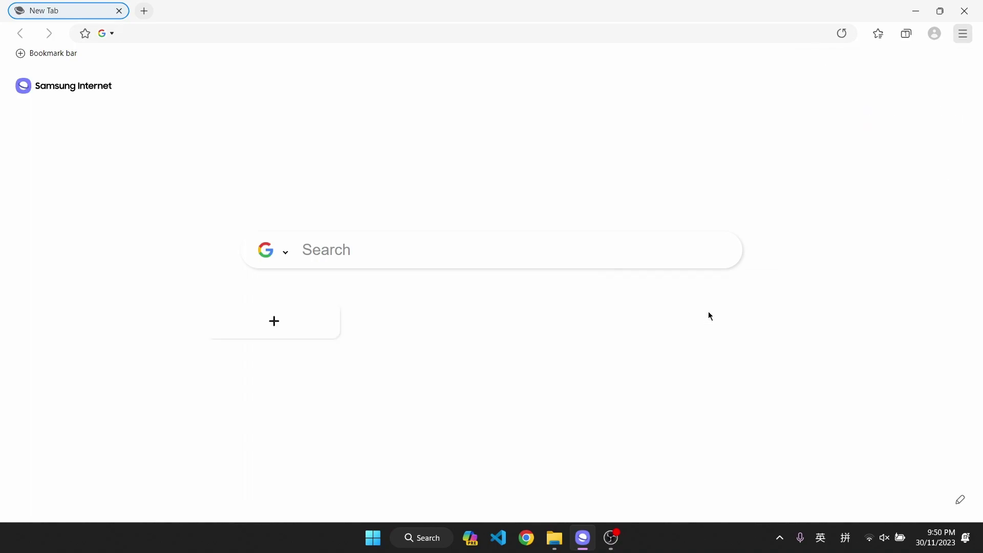
click(964, 34)
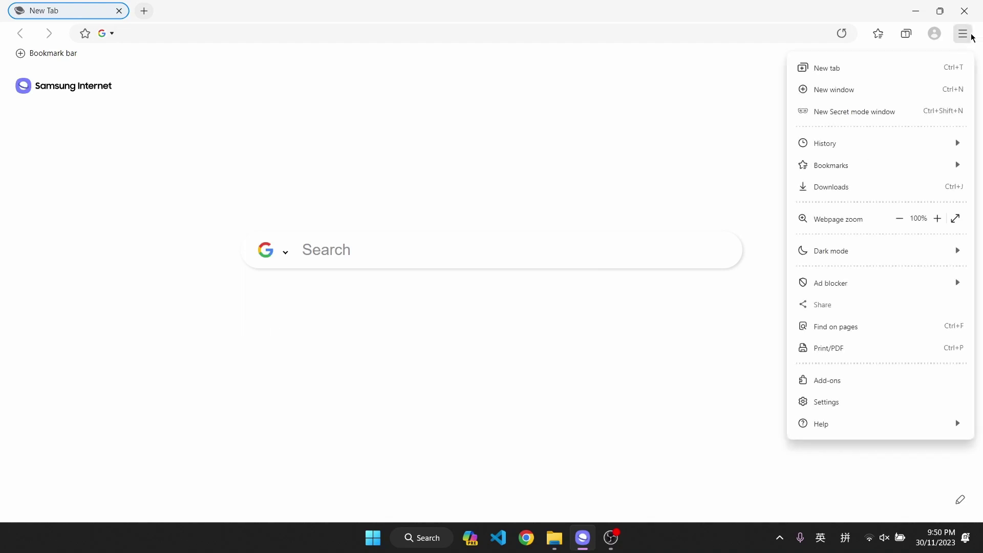
mouse_move(876, 283)
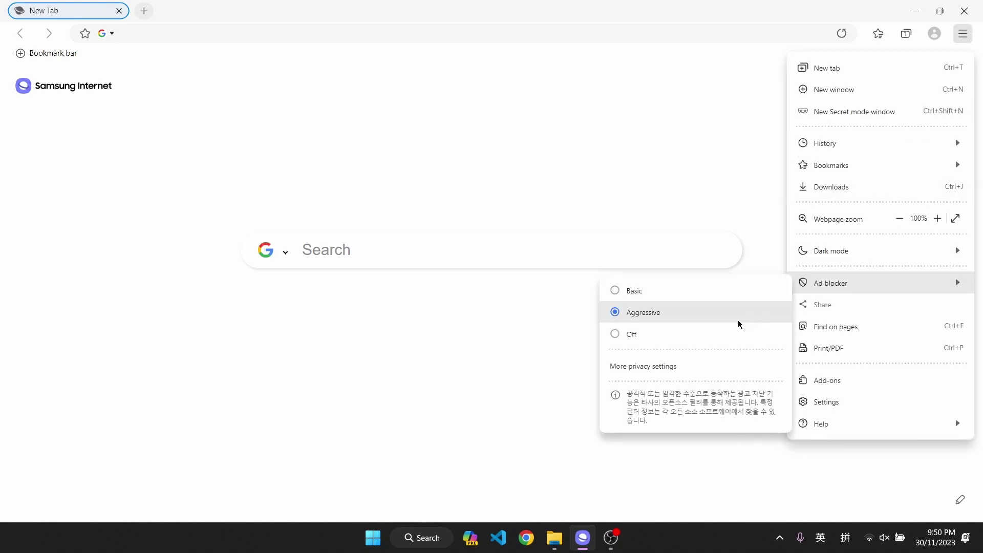
click(718, 335)
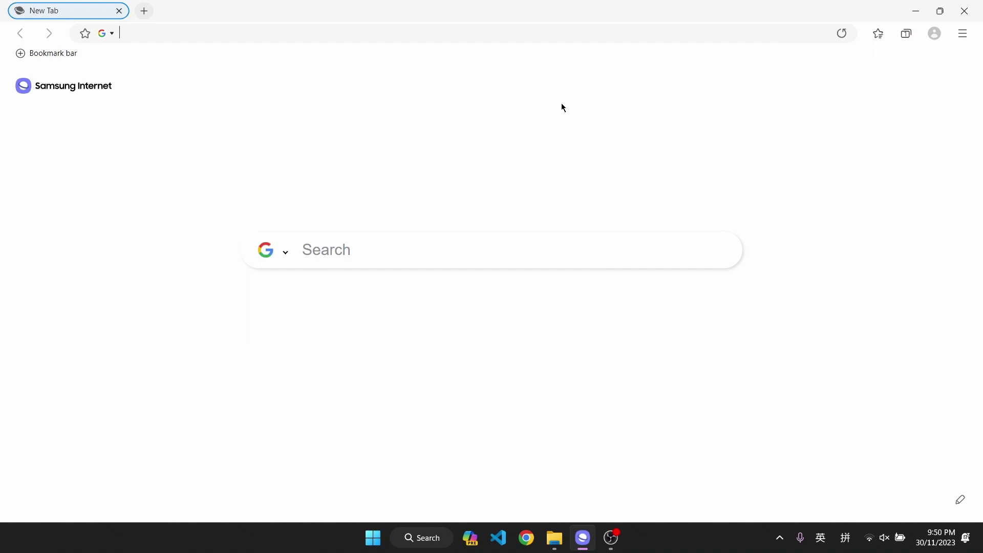
- Unlock Secret mode with its password, view its privacy tab, then close that window
click(964, 34)
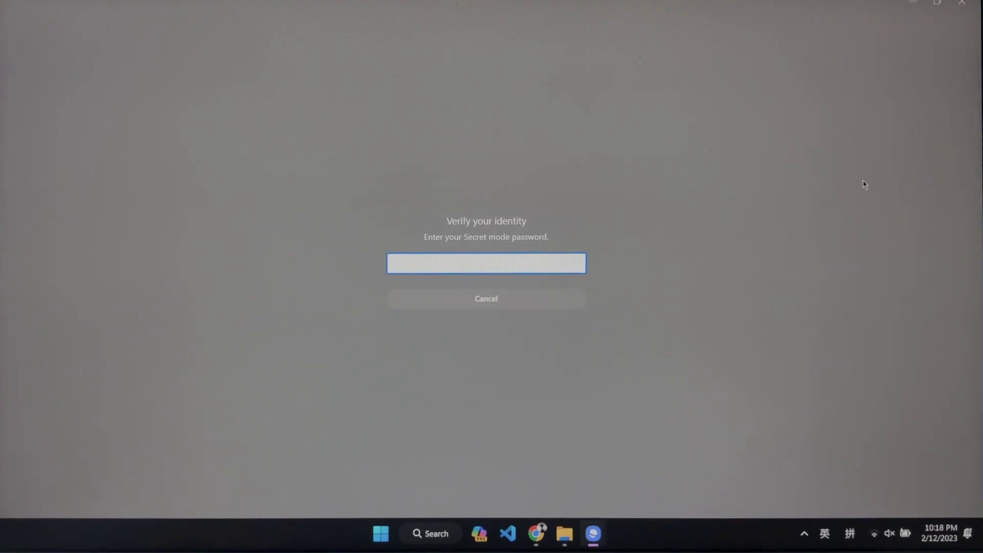
text(••)
key(Return)
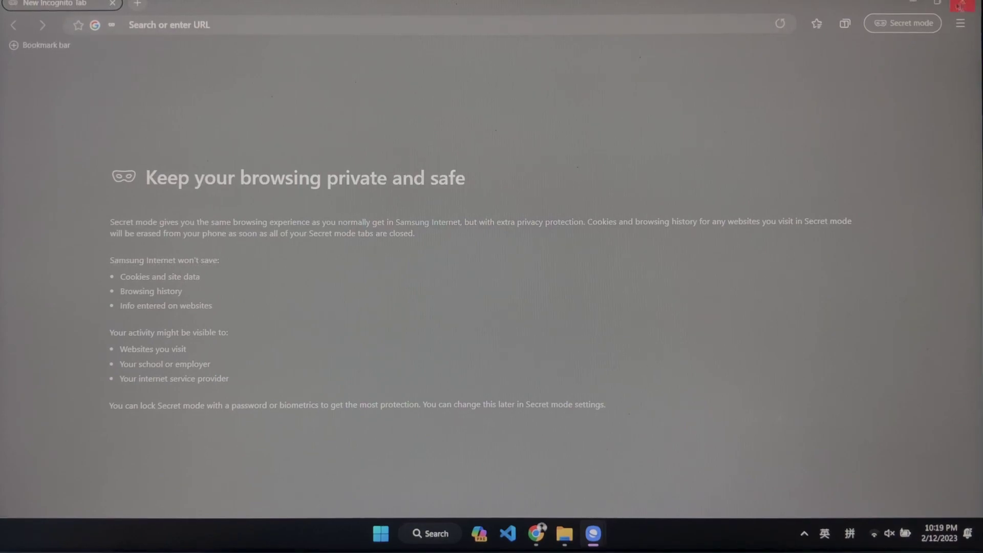
click(957, 7)
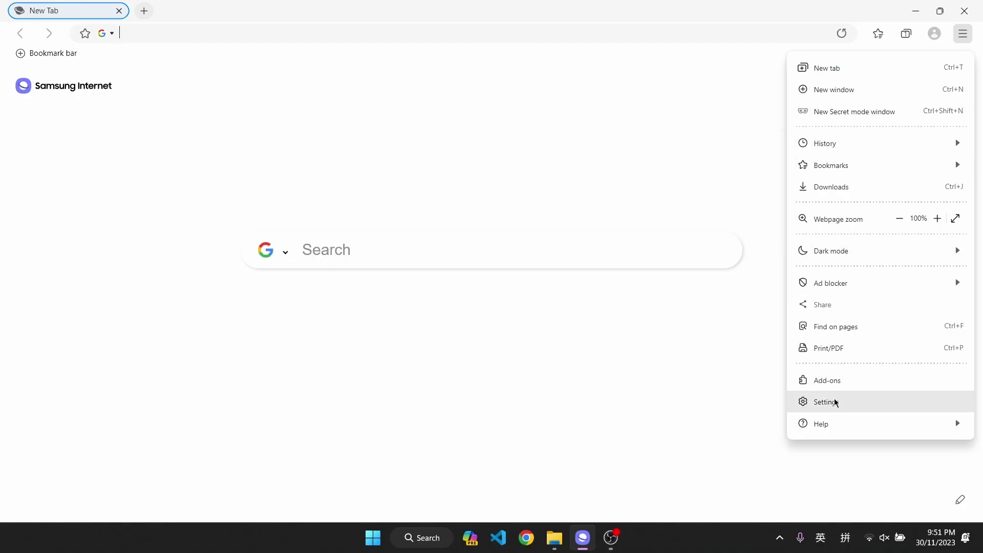
- Install the Samsung Account Plugin from Microsoft Store via Settings > Sync with Samsung Cloud
click(836, 402)
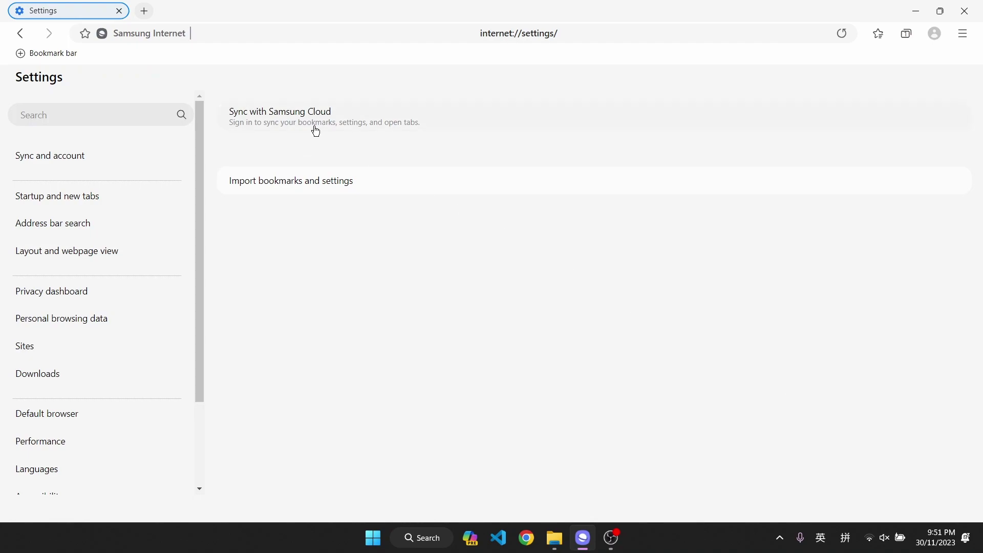
click(313, 130)
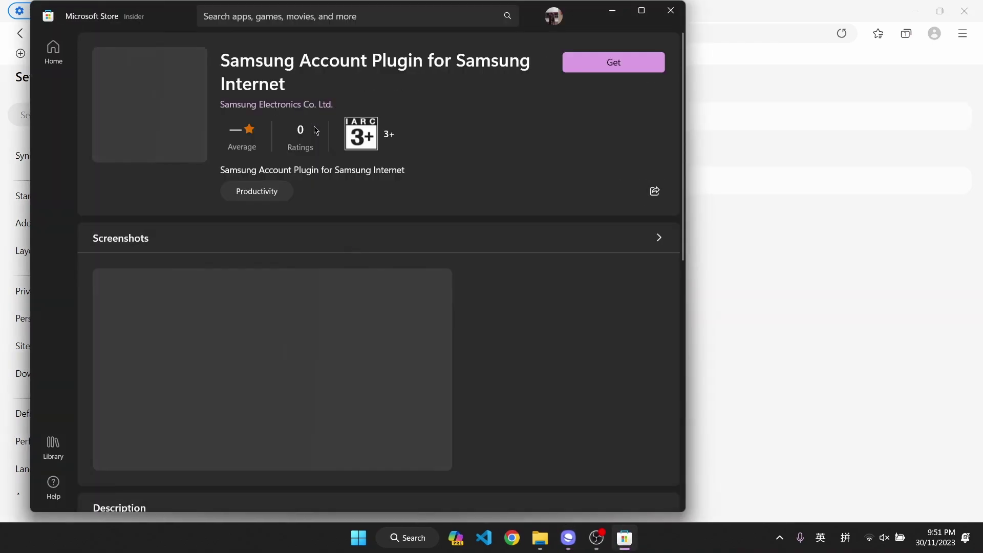
click(584, 63)
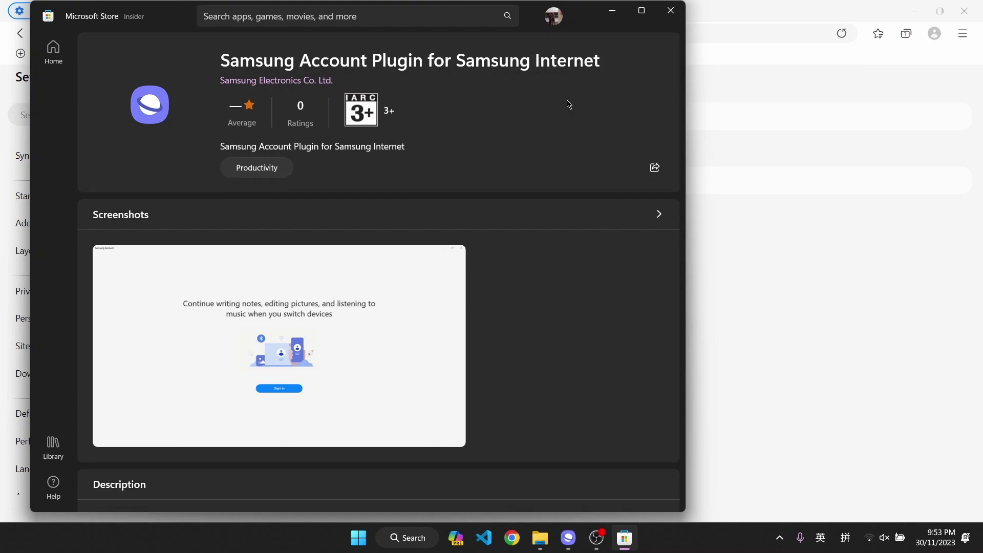
- Close the Store and look at the Sync and account settings page
click(660, 18)
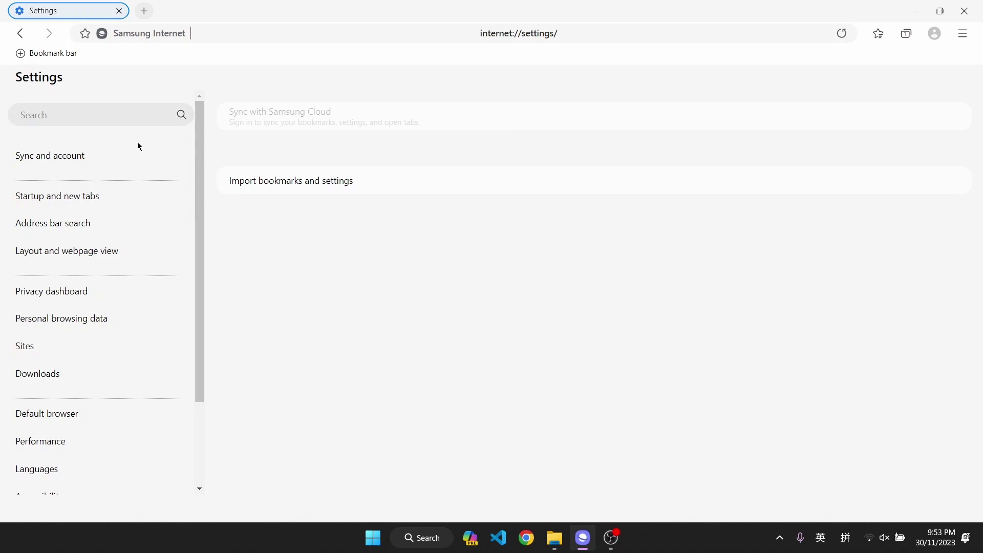
click(131, 153)
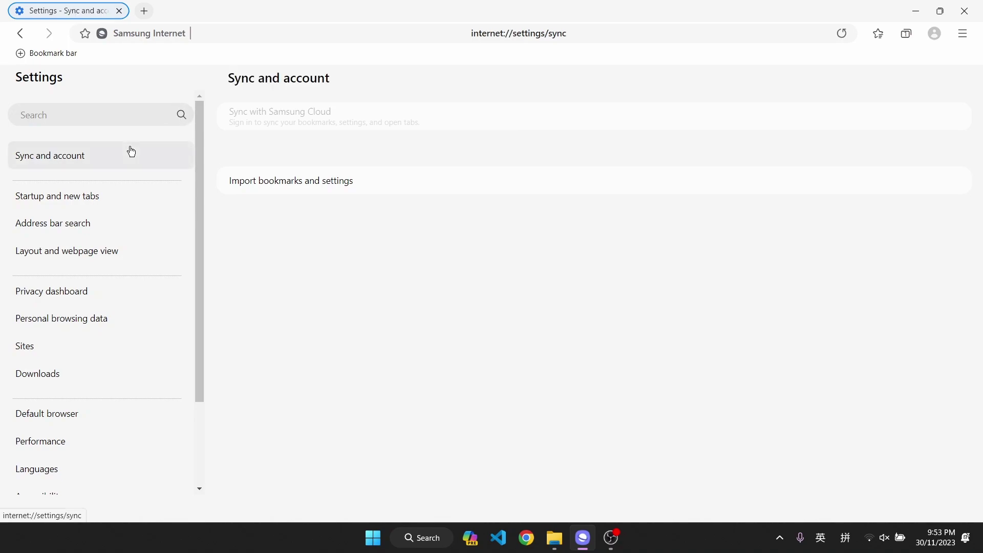
click(21, 34)
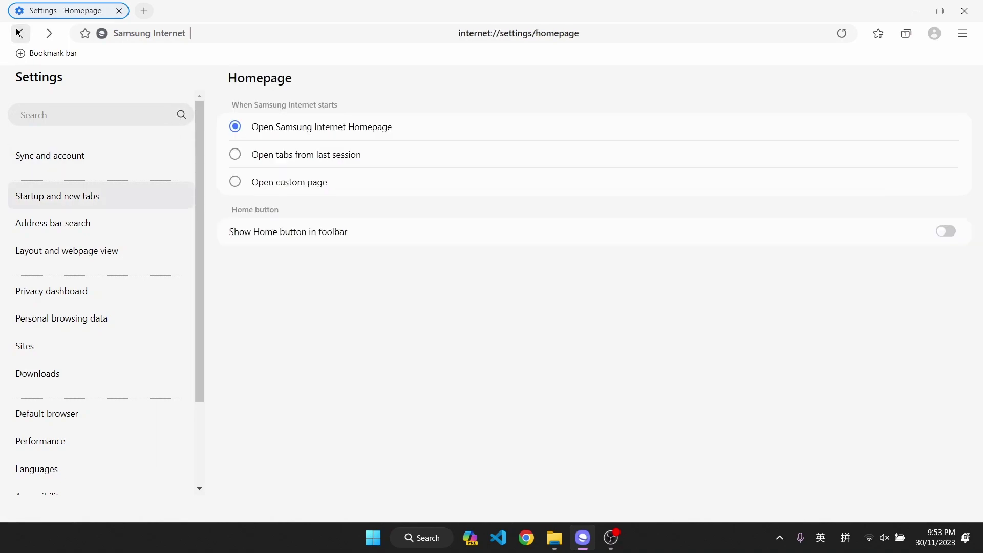
- Install the Samsung Account app from the profile Sign in prompt and launch it
click(935, 34)
click(835, 175)
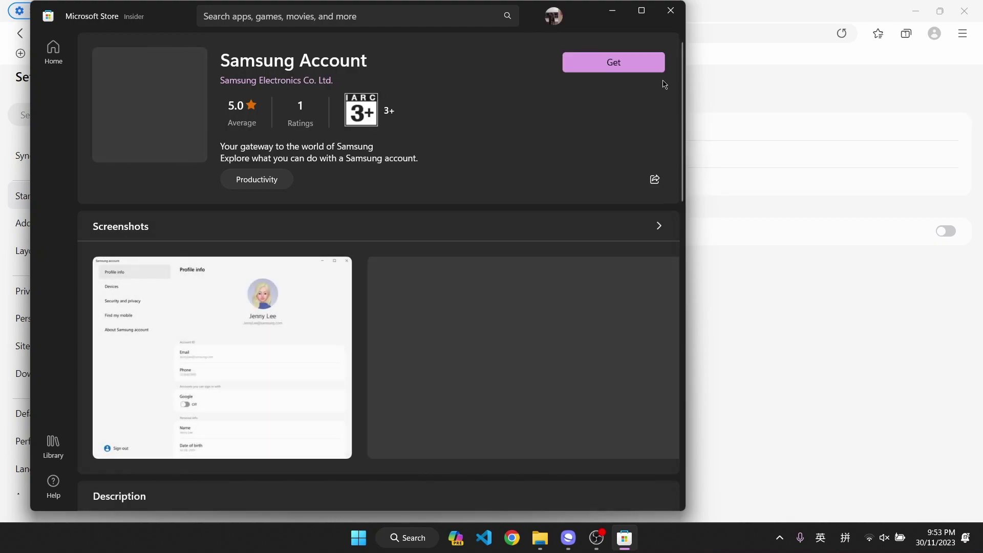
click(649, 70)
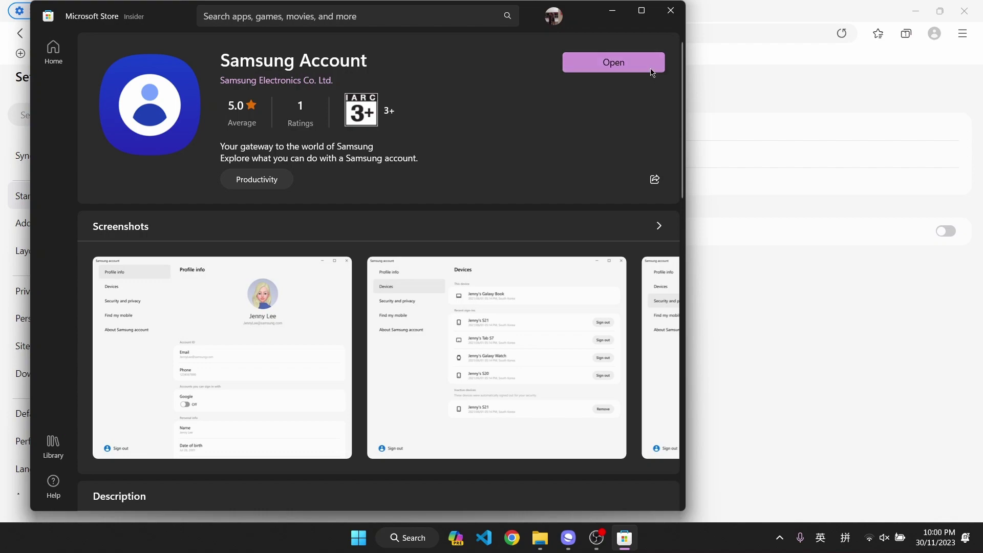
click(634, 55)
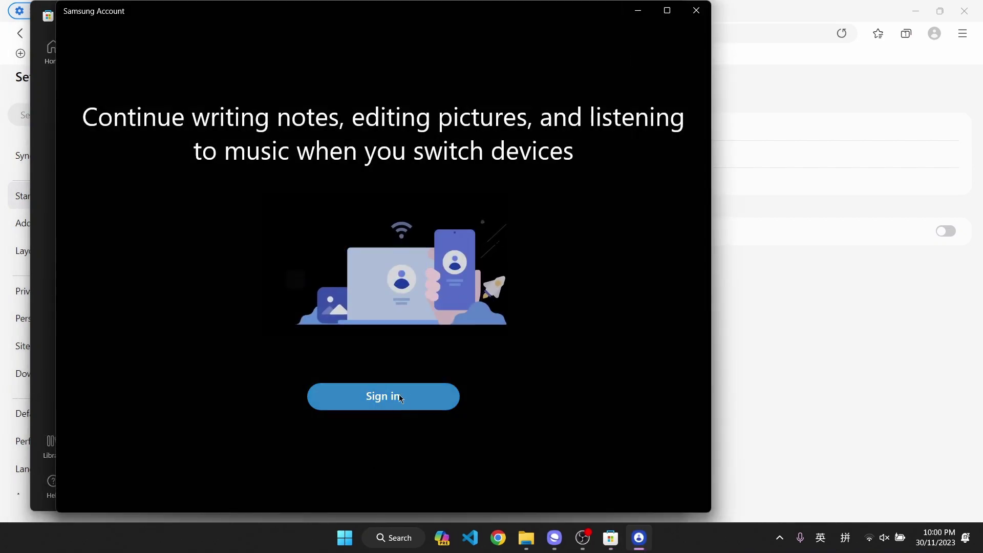
- Sign in to Samsung Account, enable clearing browsing data on sign-out, and run Sync Now
click(402, 396)
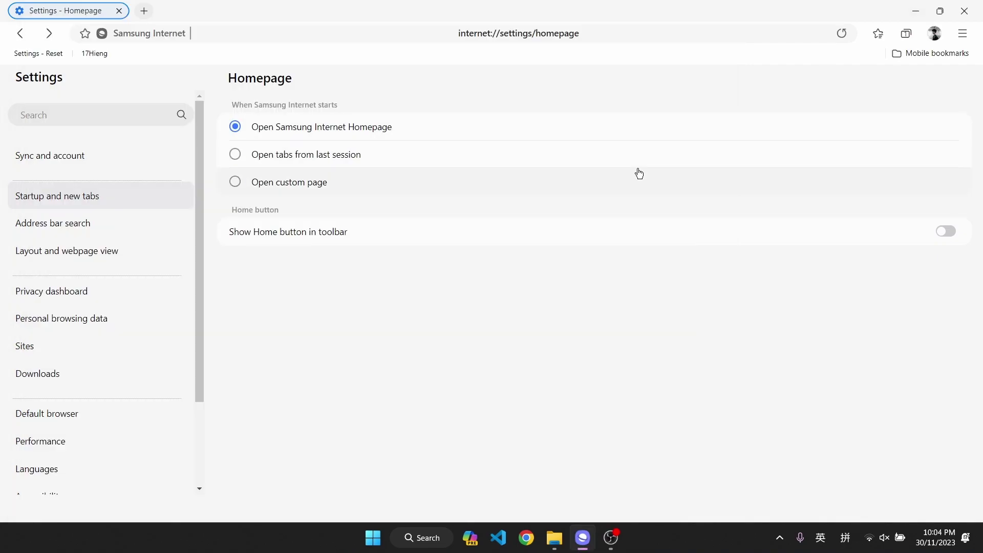
click(105, 155)
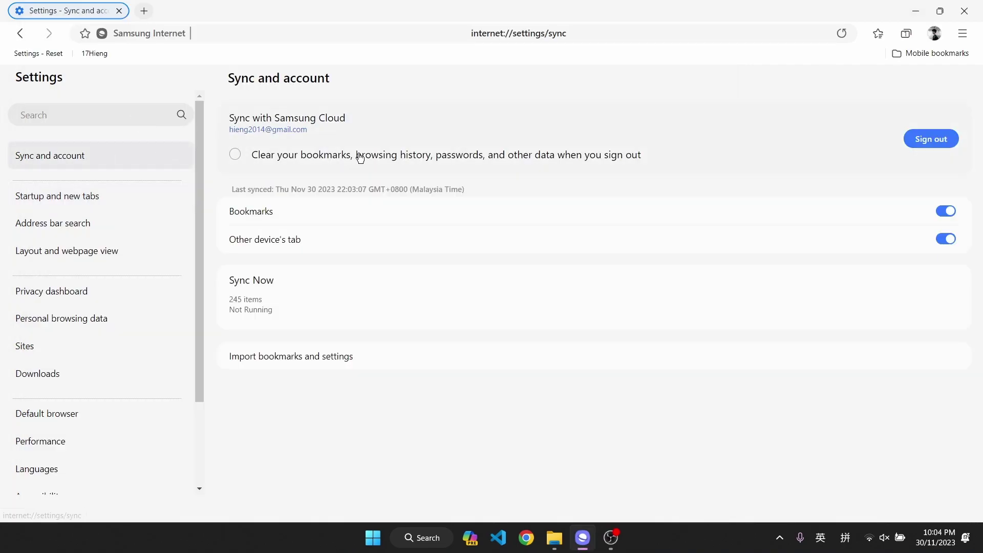
click(234, 155)
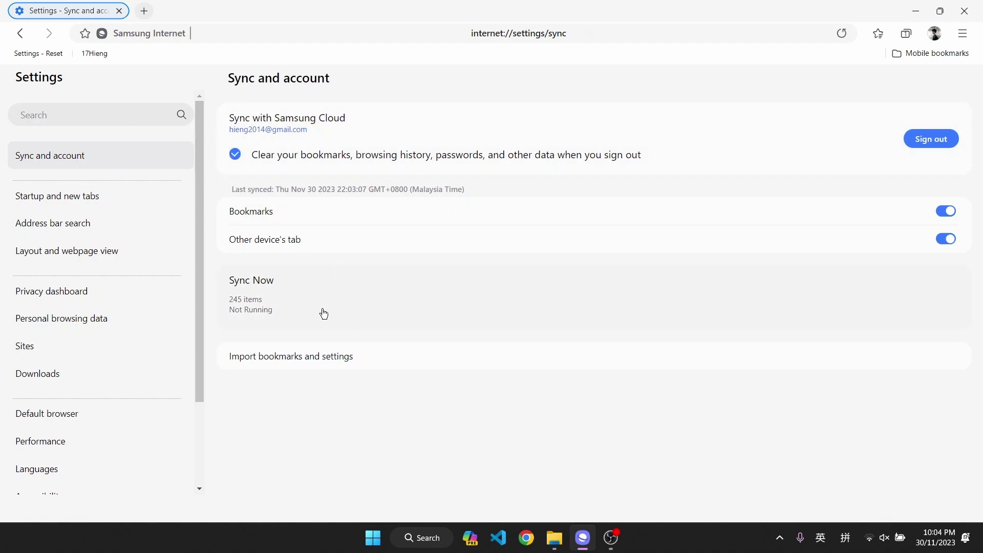
click(324, 314)
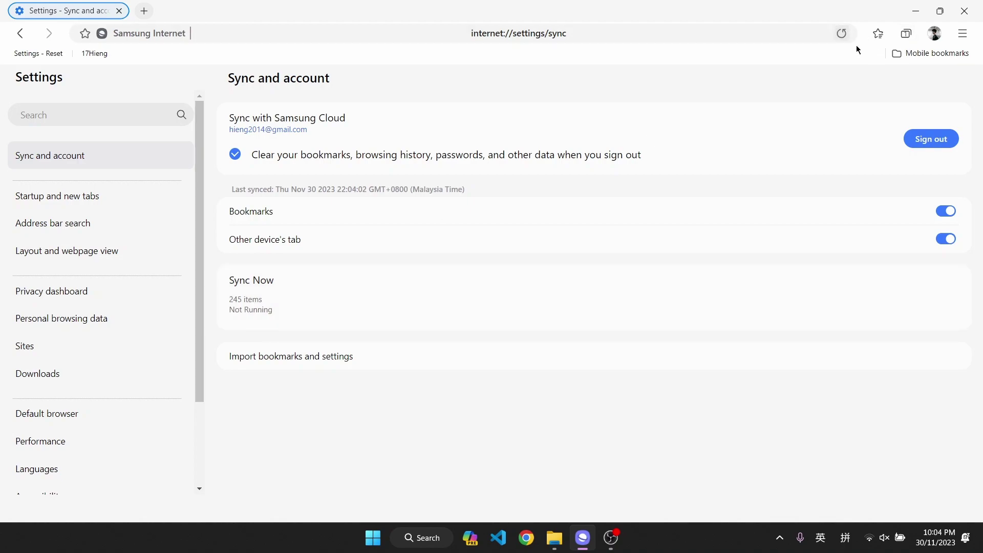
- Expand tabs from other devices and browse the tablet and Xiaomi HyperOS phone entries
click(905, 34)
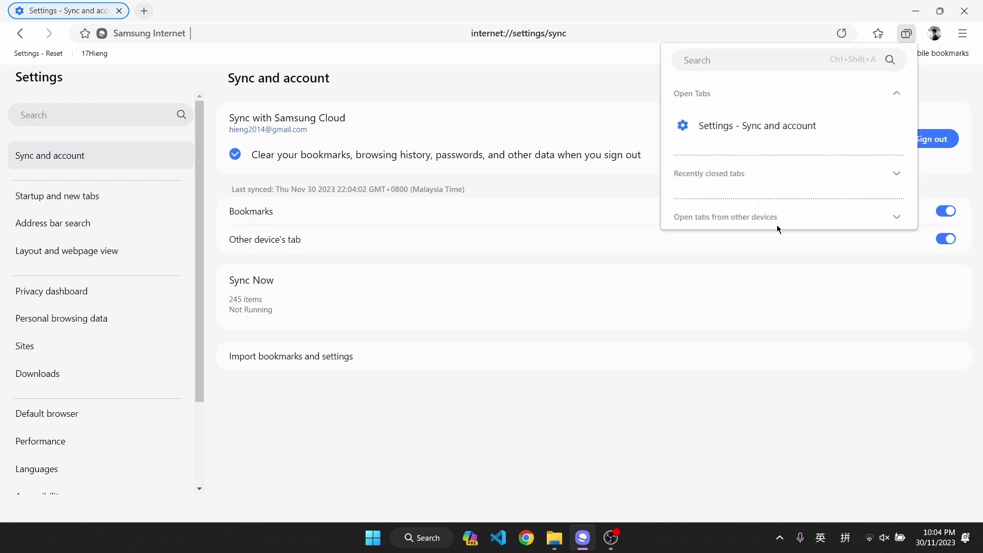
click(763, 219)
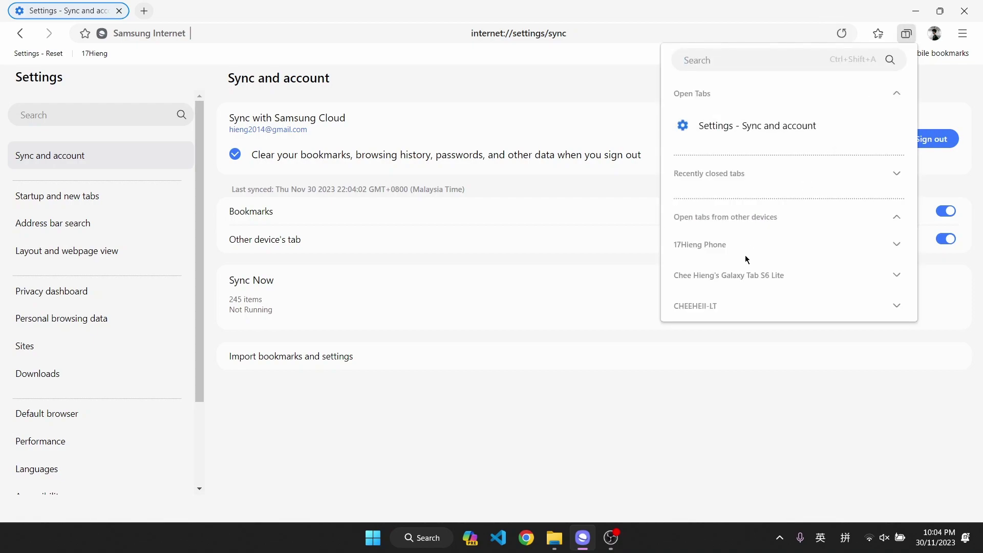
click(729, 280)
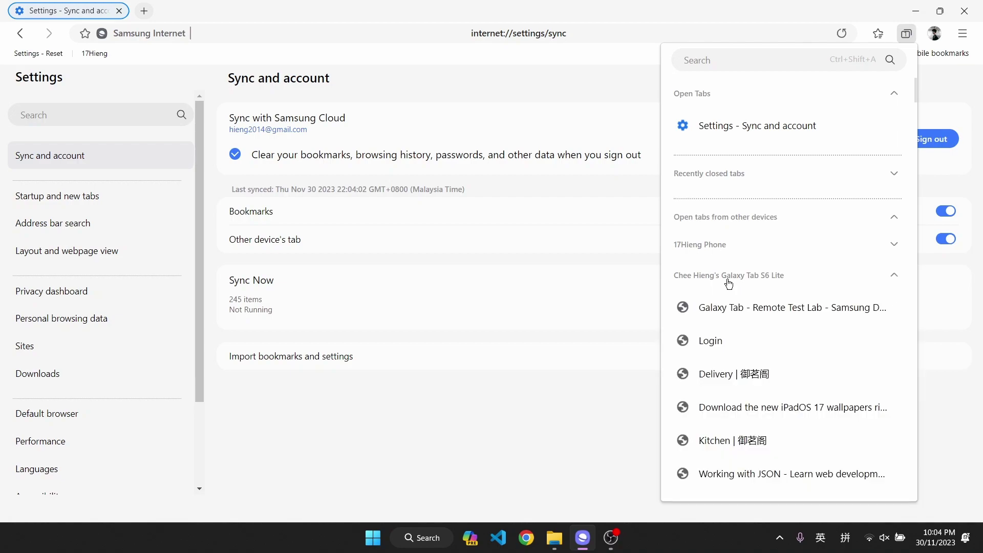
scroll(716, 380, down, 1)
scroll(722, 383, down, 3)
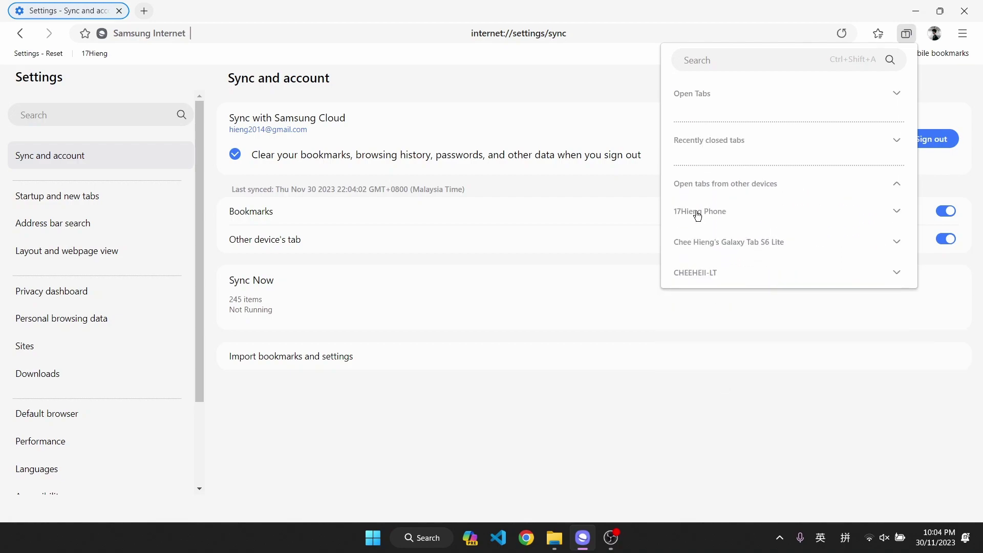
click(697, 216)
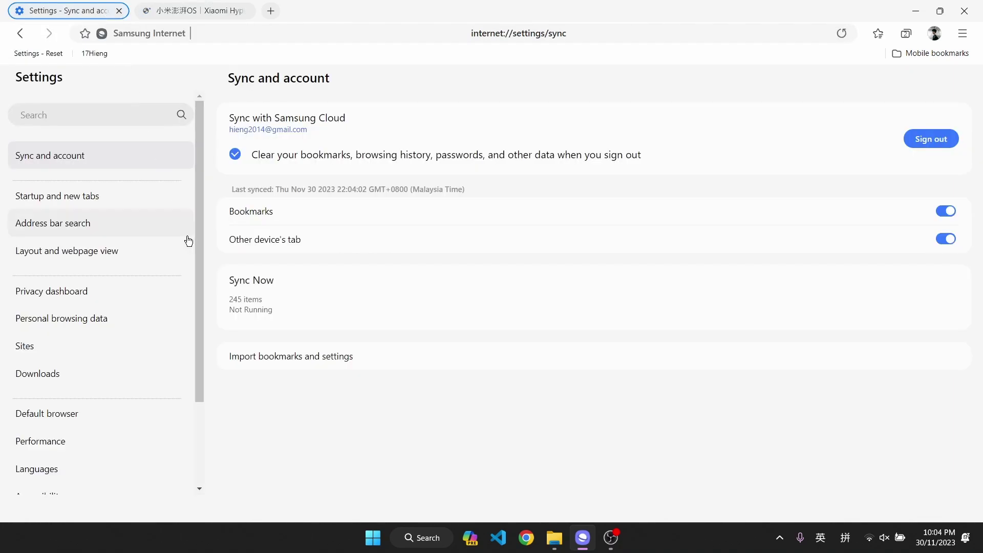
- Review the Startup and new tabs and Address bar search settings pages
click(118, 199)
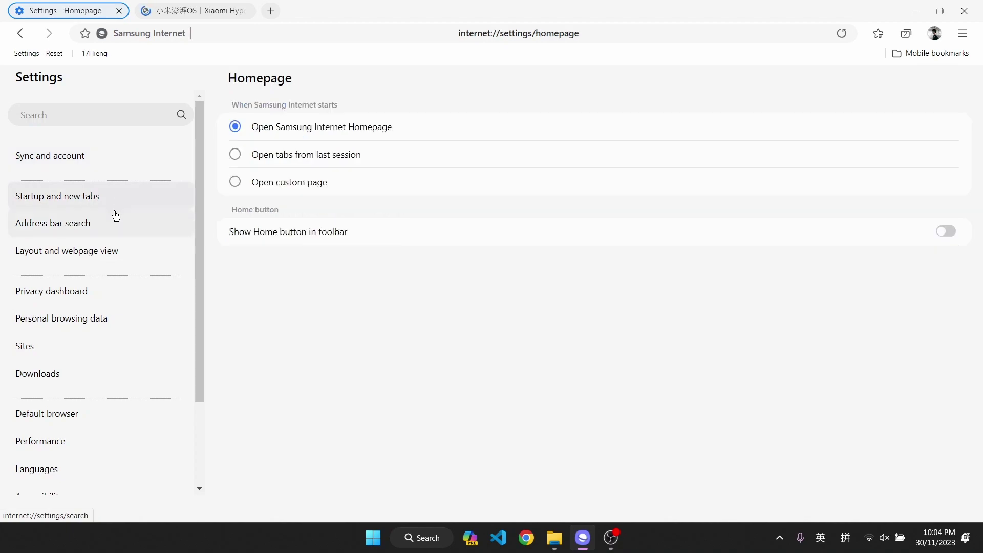
click(116, 217)
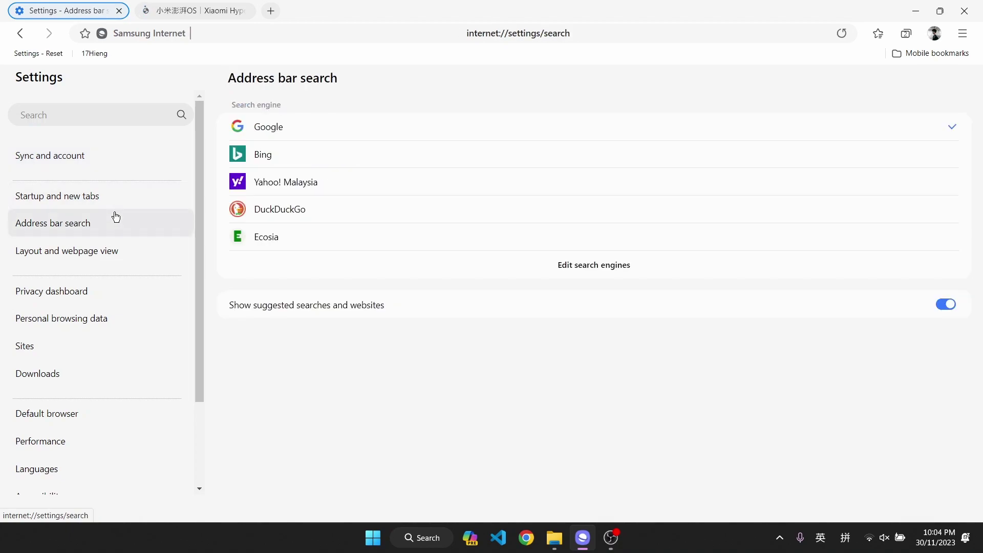
click(117, 202)
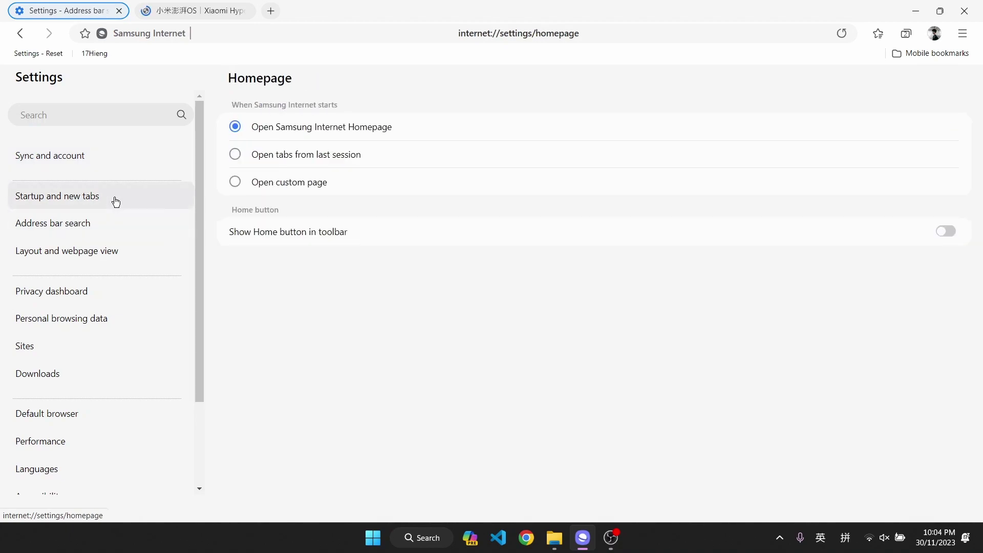
- Scroll through Chrome Web Store Themes, then return to Discover's Recommended for you extensions
click(101, 249)
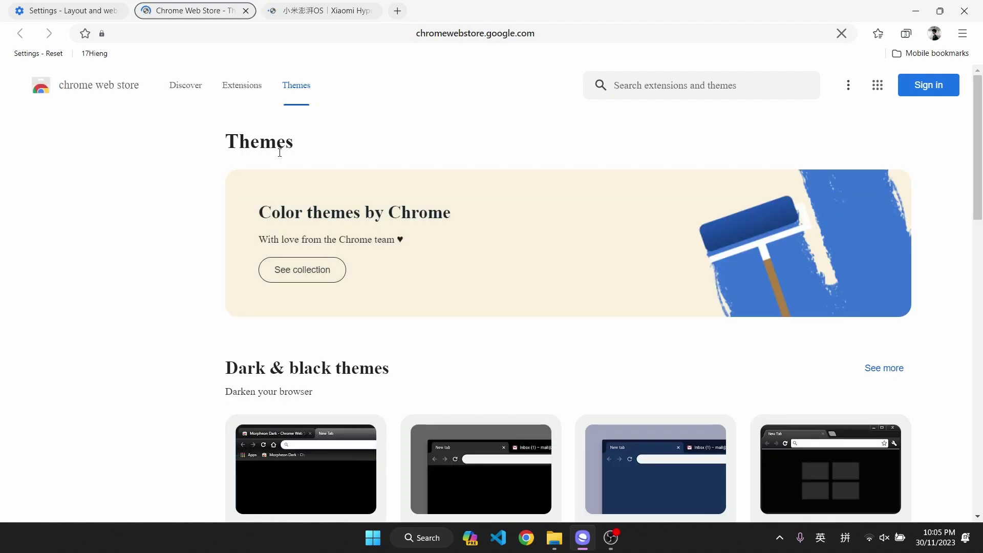
scroll(380, 256, down, 3)
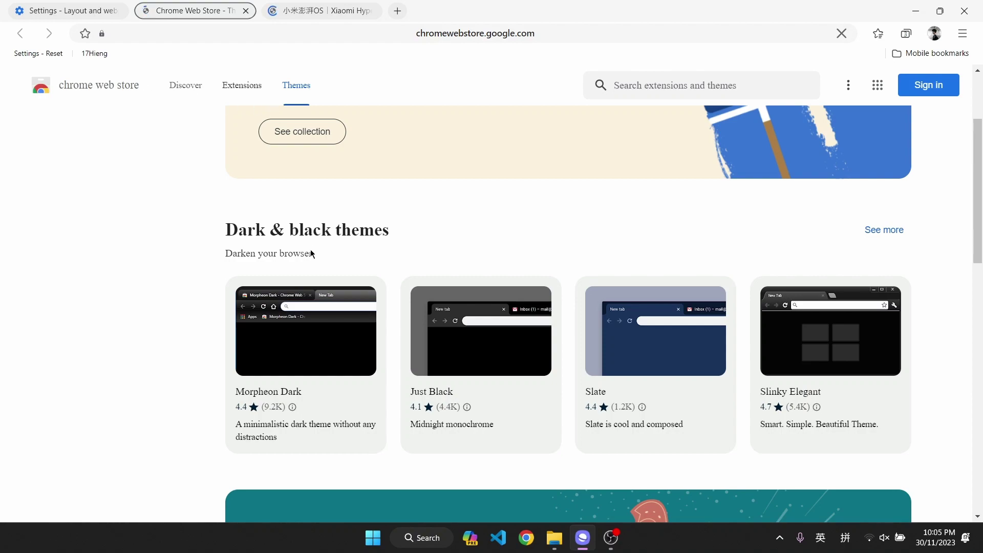
scroll(309, 258, down, 5)
scroll(311, 264, down, 6)
scroll(311, 264, down, 1)
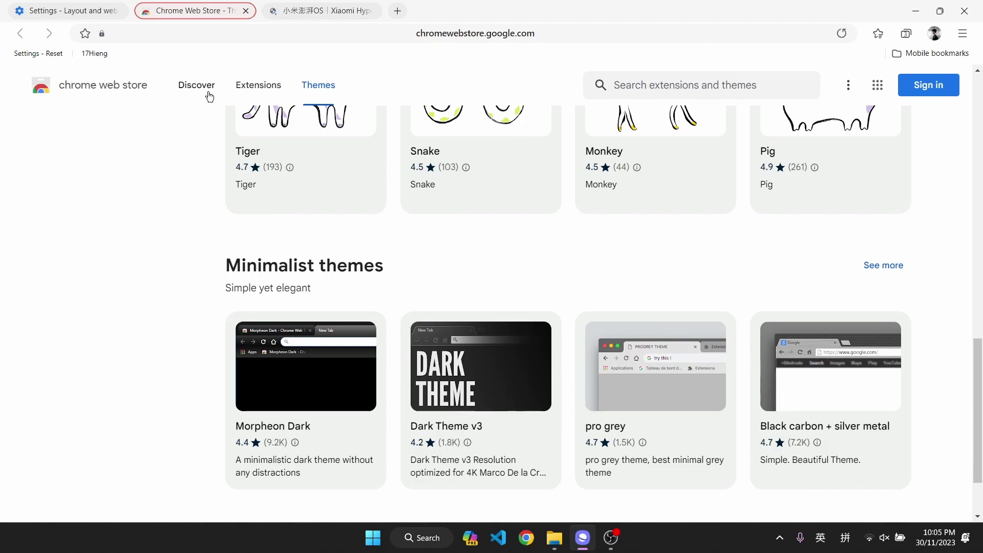
click(109, 94)
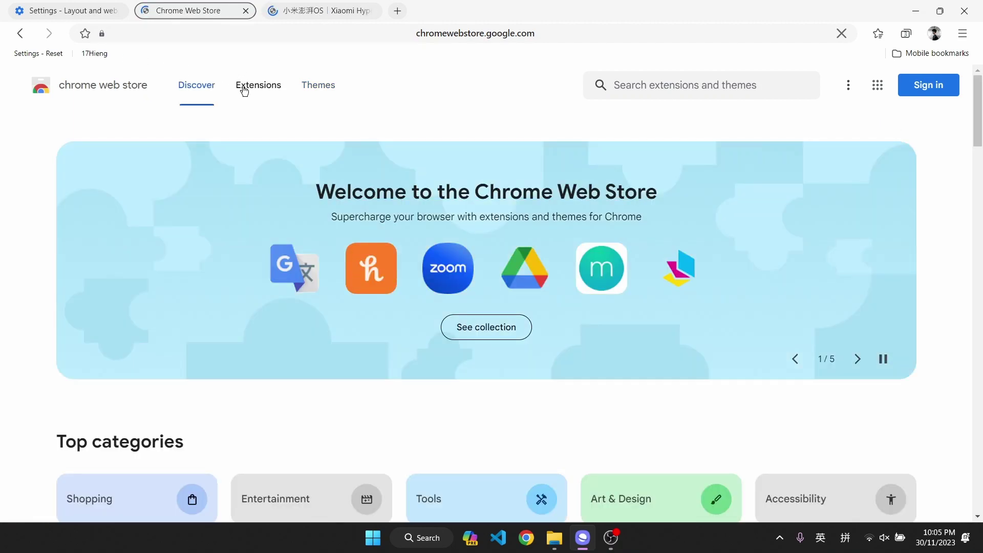
scroll(286, 156, down, 7)
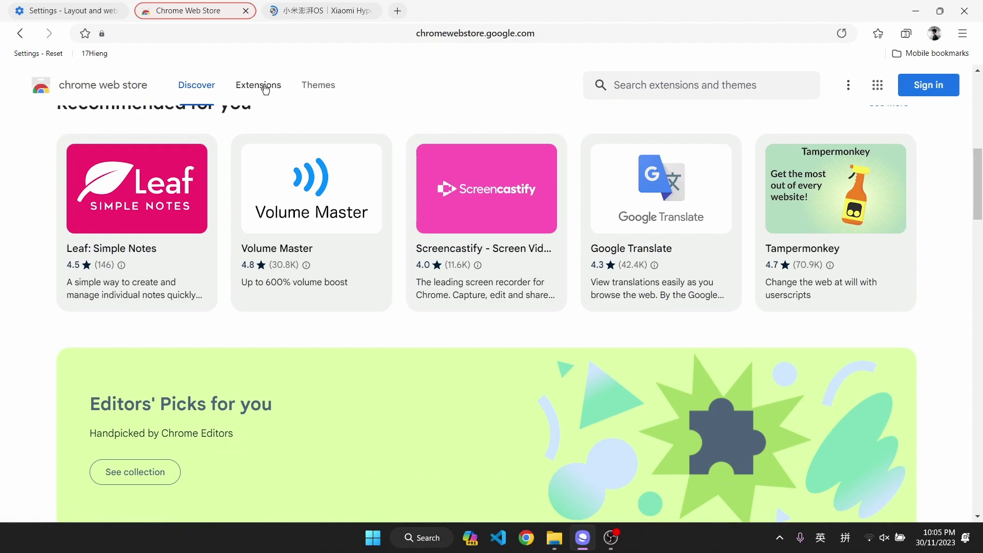
- Open the Volume Master extension listing and sign in to the Chrome Web Store with Google
click(326, 208)
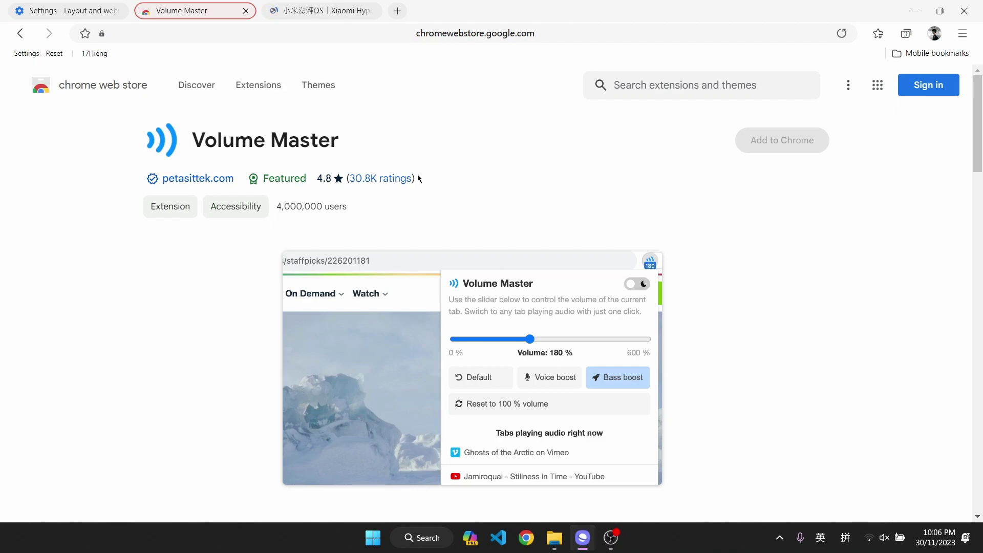
double_click(760, 141)
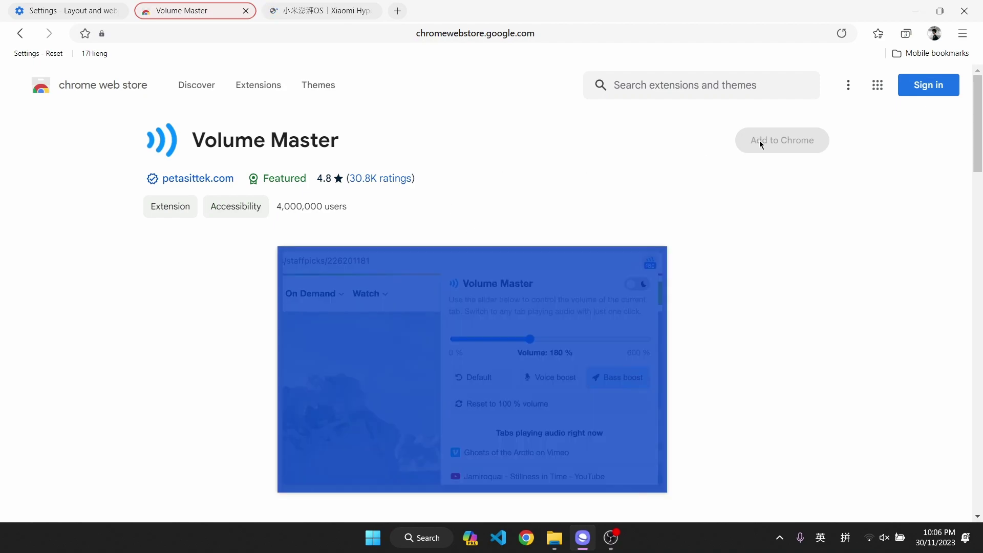
click(928, 91)
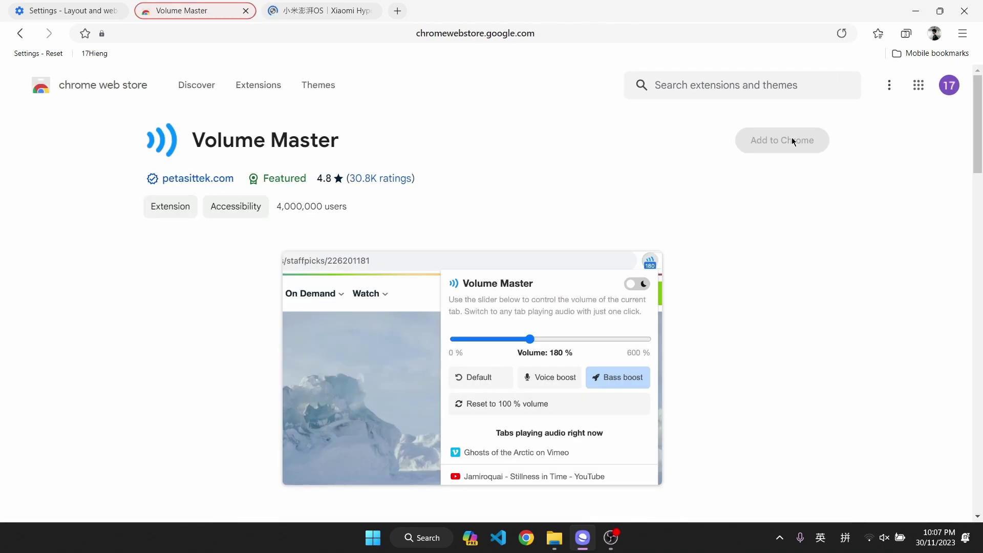
click(21, 34)
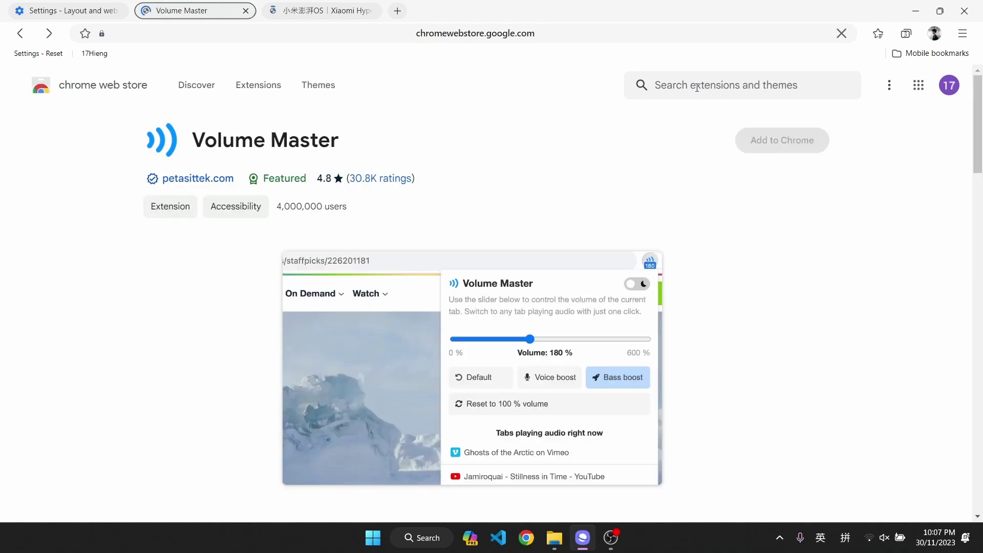
- Start a store search with 'gr', then return to the store's Discover home page
click(697, 87)
text(grammerly)
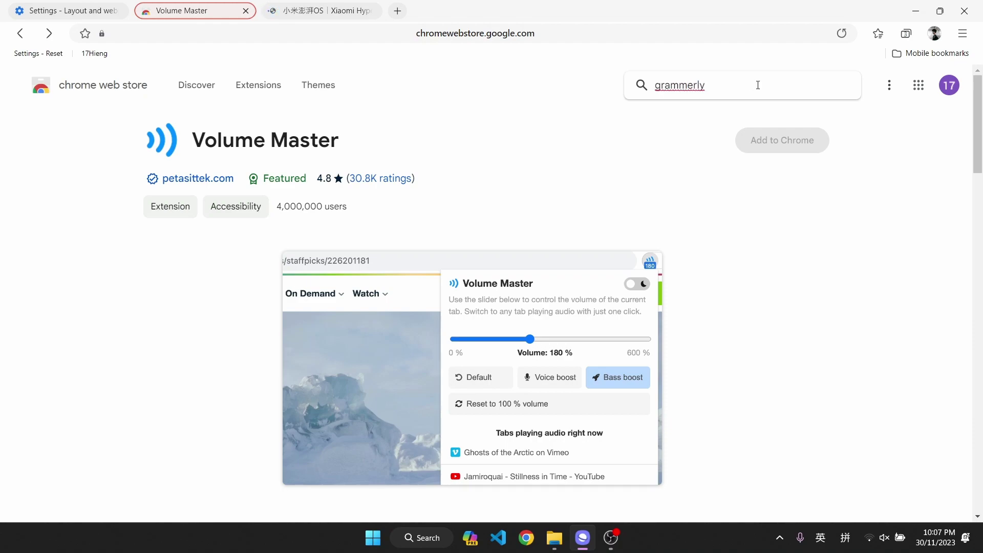
click(114, 90)
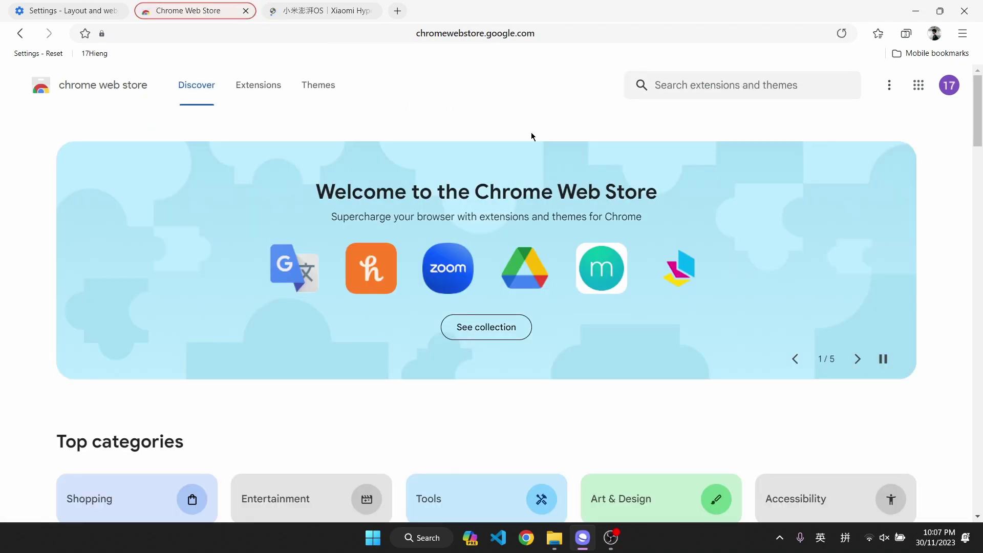
- Search the store for 'grammer', browse Discover, and open the Google Translate extension listing
click(728, 87)
text(grammerly)
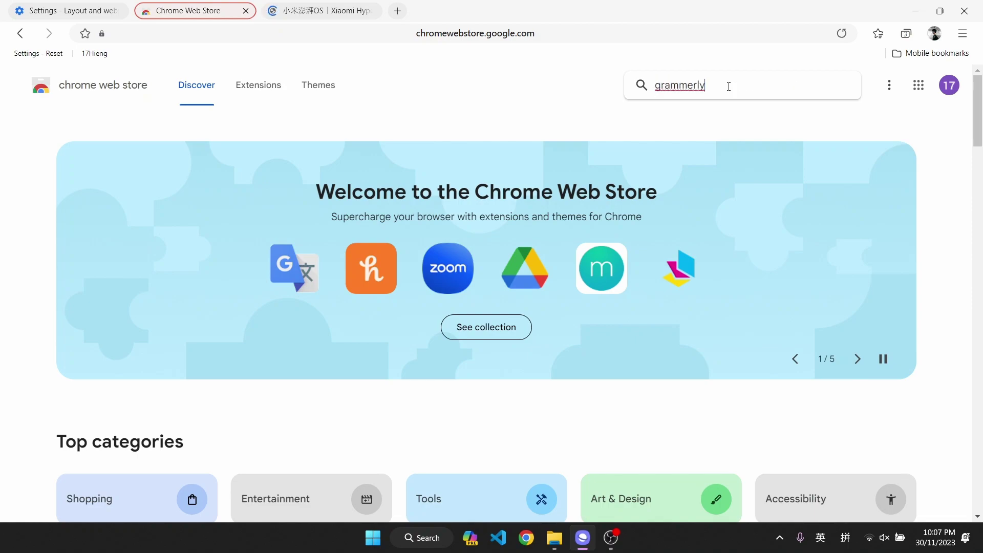
scroll(728, 87, down, 3)
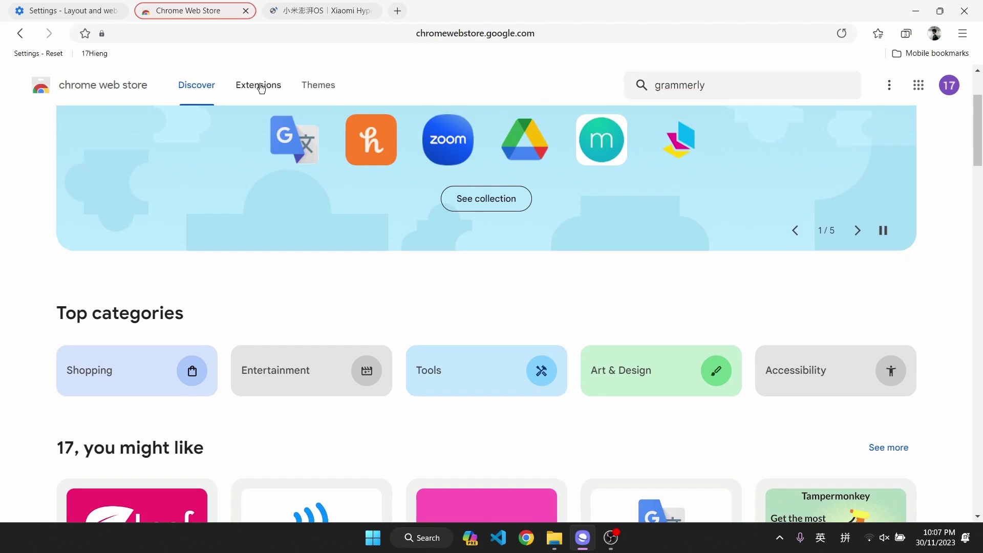
scroll(241, 241, down, 5)
scroll(241, 229, down, 3)
scroll(241, 229, down, 7)
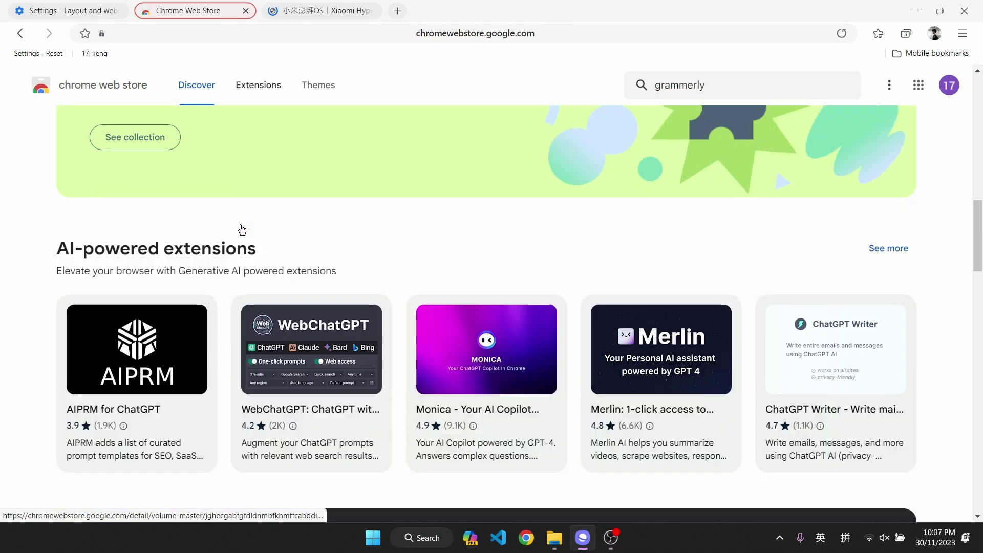
scroll(241, 229, down, 4)
scroll(241, 229, up, 5)
scroll(241, 228, up, 5)
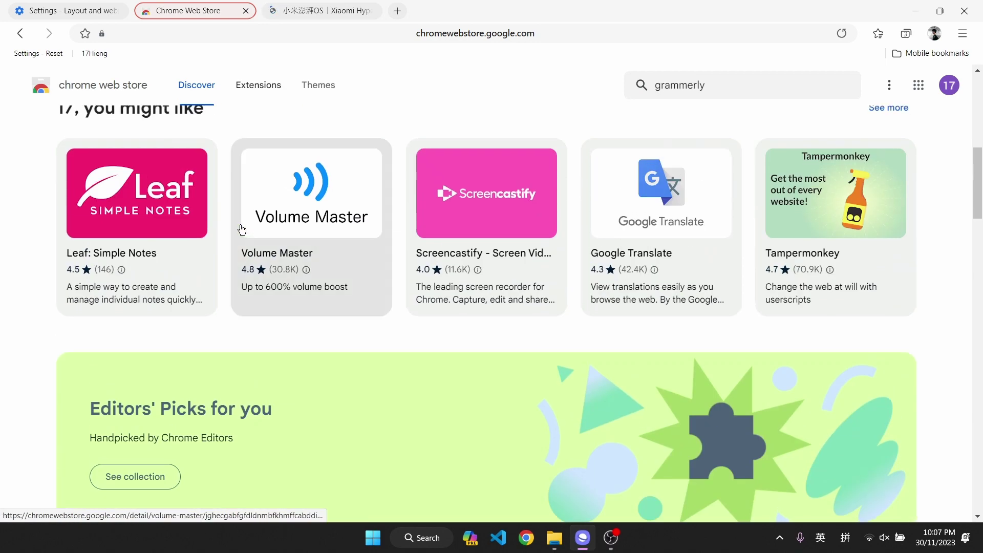
click(608, 234)
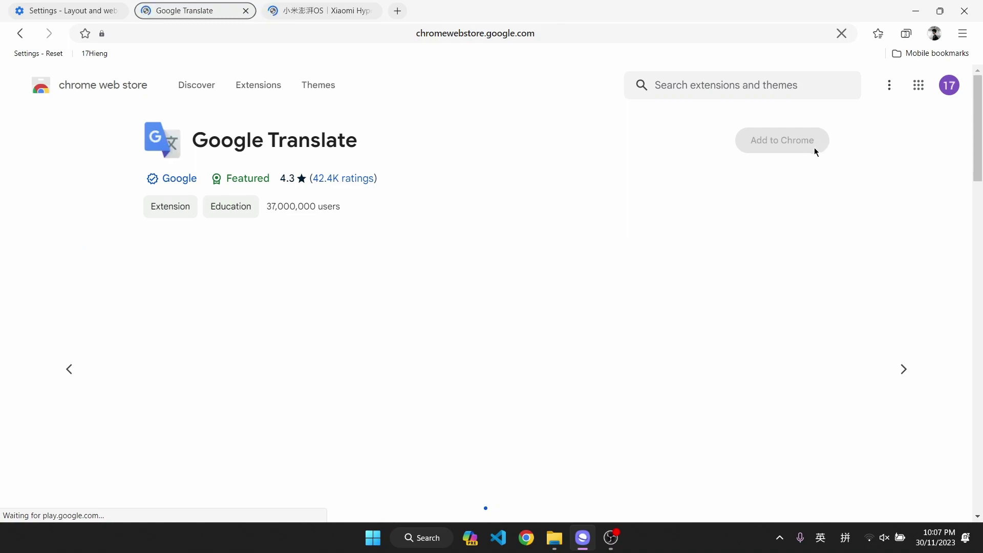
click(175, 207)
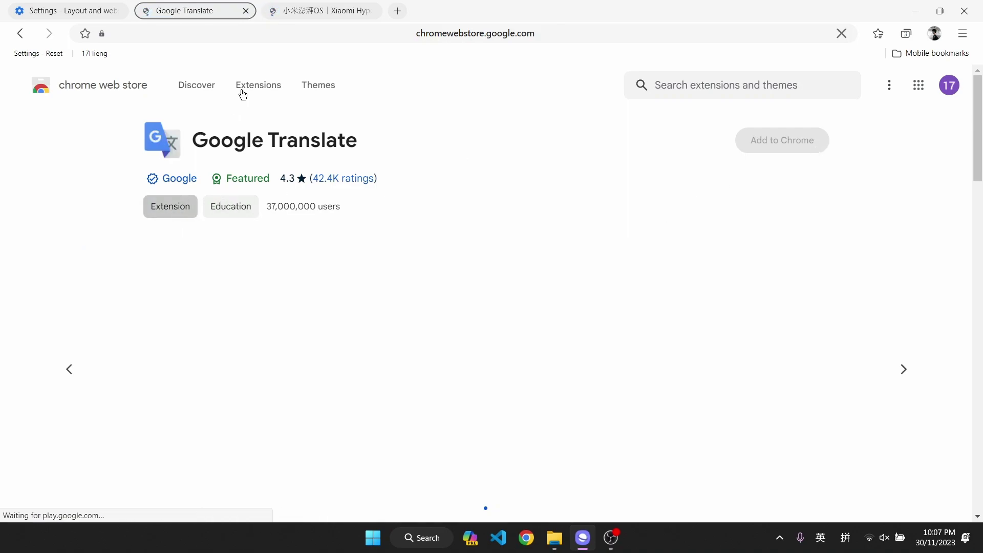
- Browse the store's extensions listing and open the Google Keep extension page
click(258, 85)
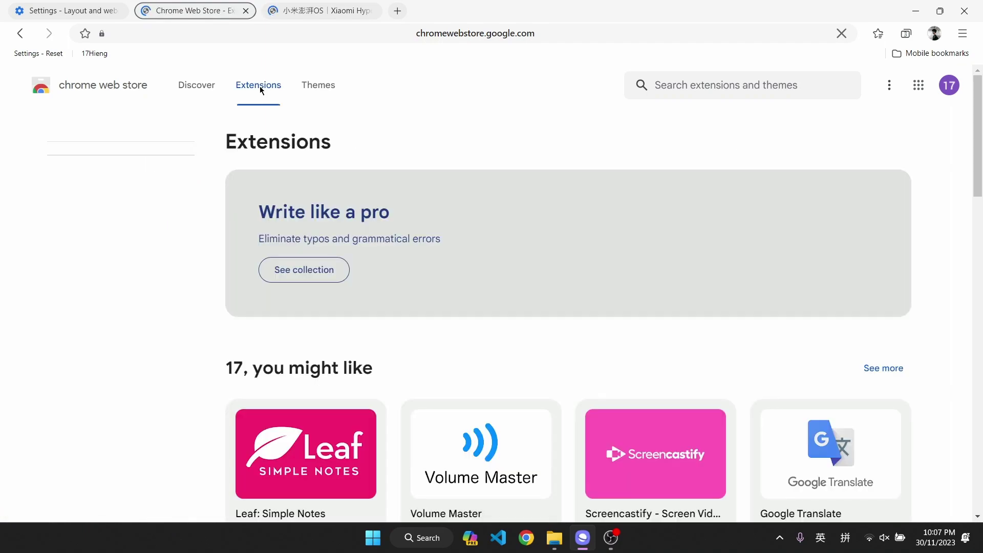
scroll(325, 287, down, 5)
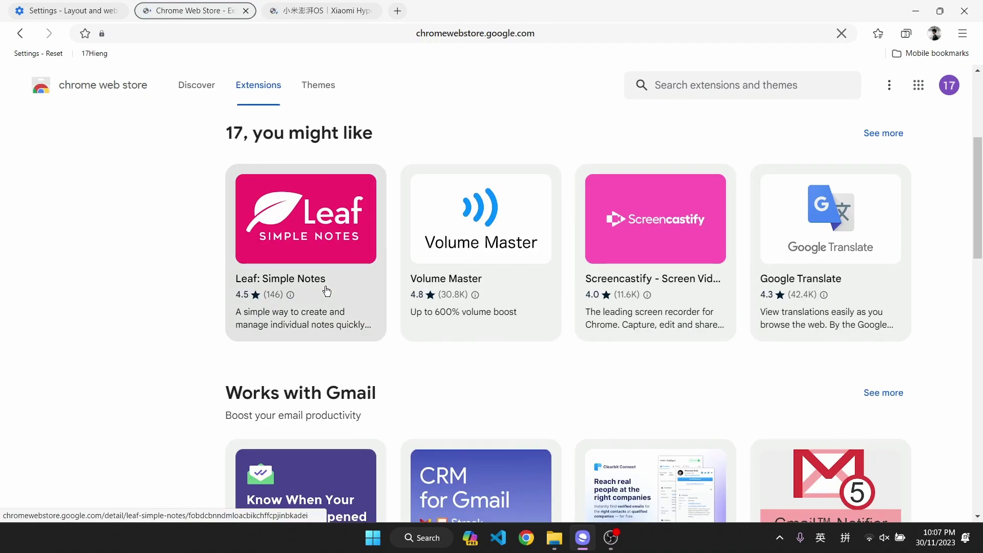
scroll(327, 291, down, 7)
scroll(327, 291, down, 5)
scroll(327, 291, down, 4)
scroll(326, 290, down, 2)
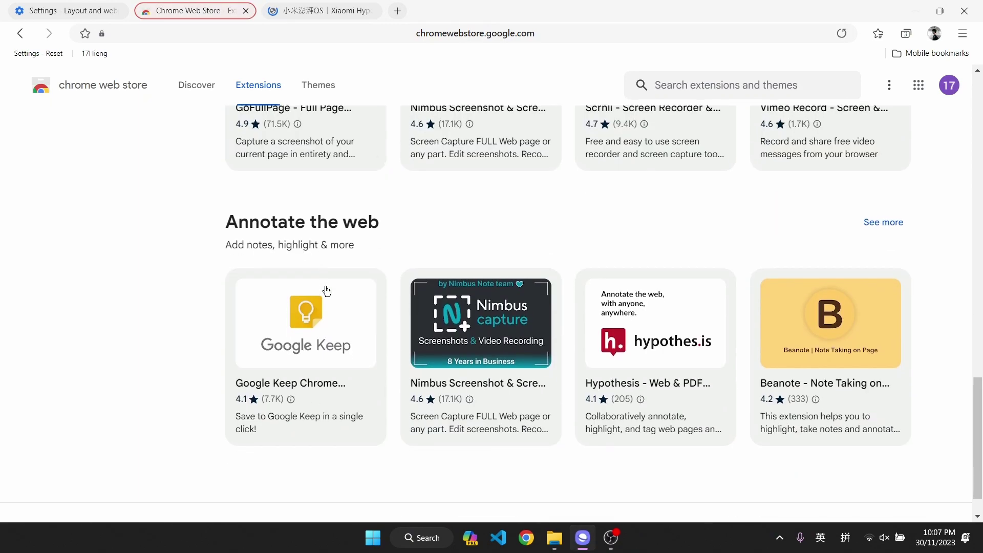
click(327, 291)
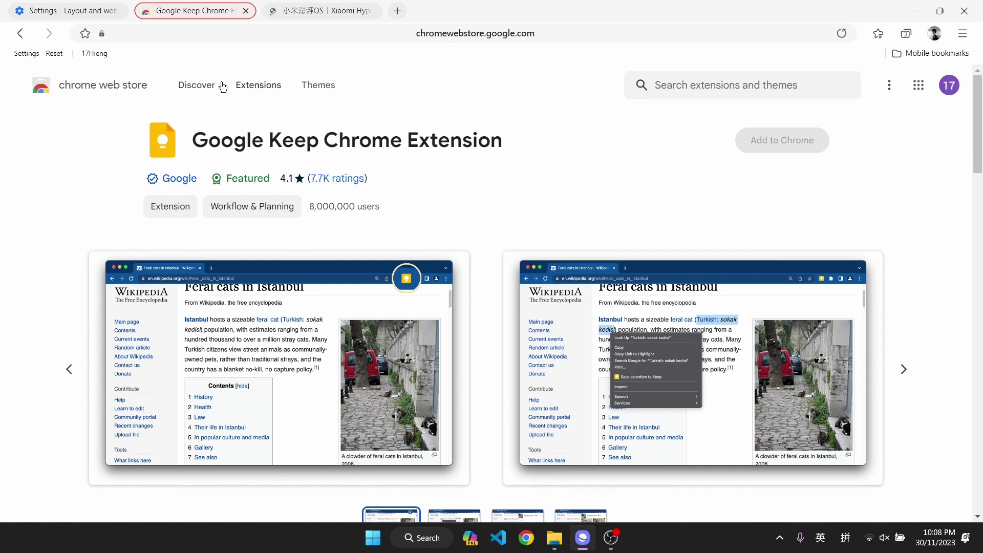
- Scroll to Google Keep's 4.1-star reviews, then select the page address
scroll(325, 204, down, 5)
scroll(325, 204, down, 10)
scroll(325, 203, down, 2)
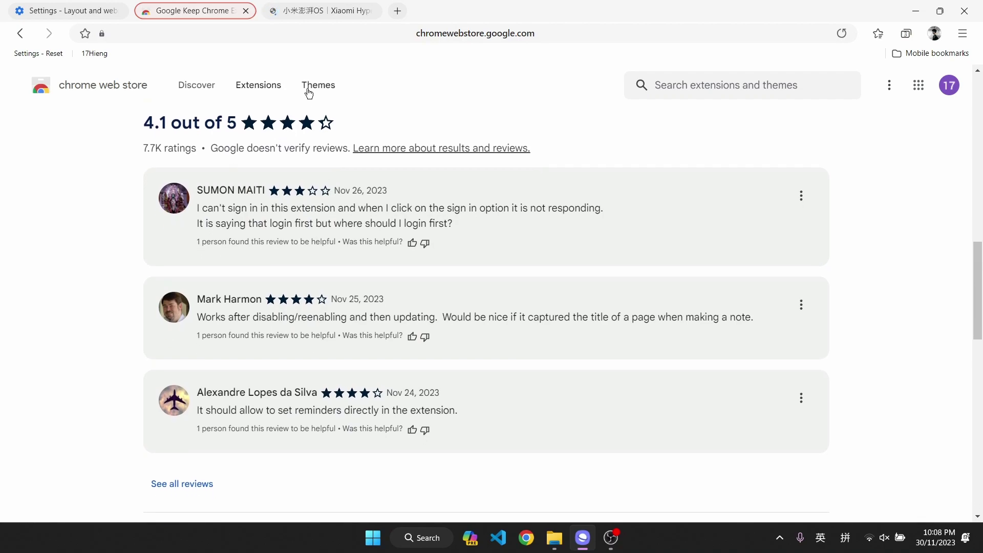
click(310, 91)
click(464, 34)
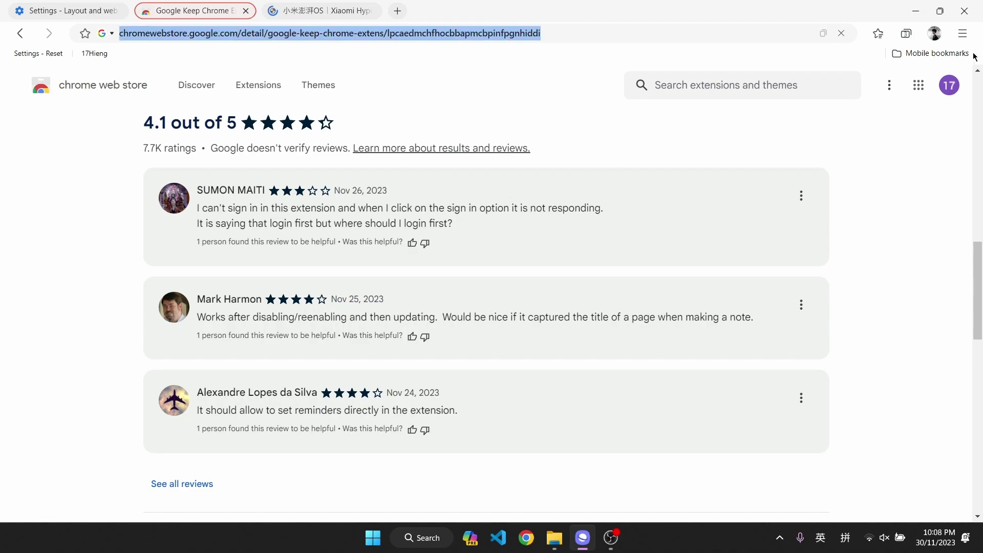
- Open Add-ons from the main menu and go to the Chrome Web Store extensions starter kit
click(963, 33)
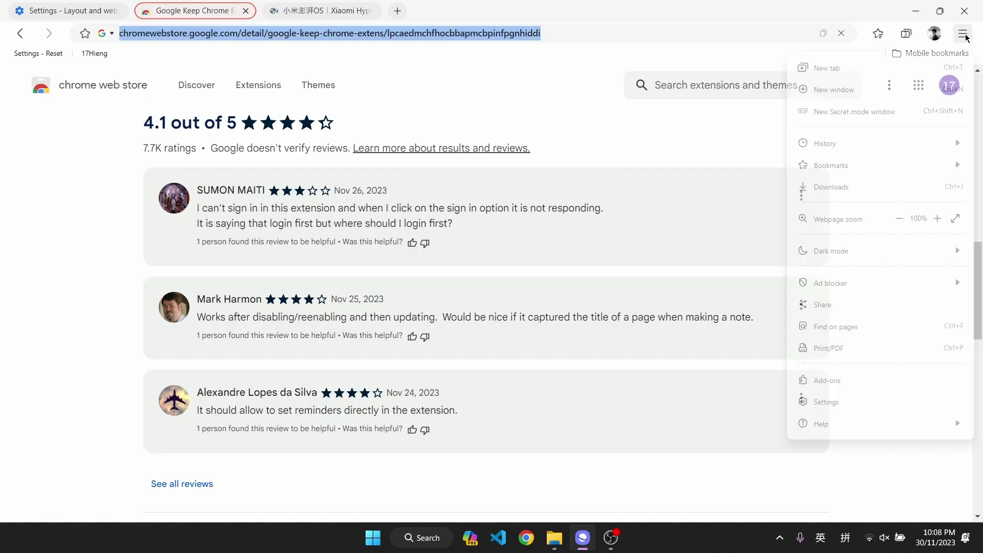
click(855, 381)
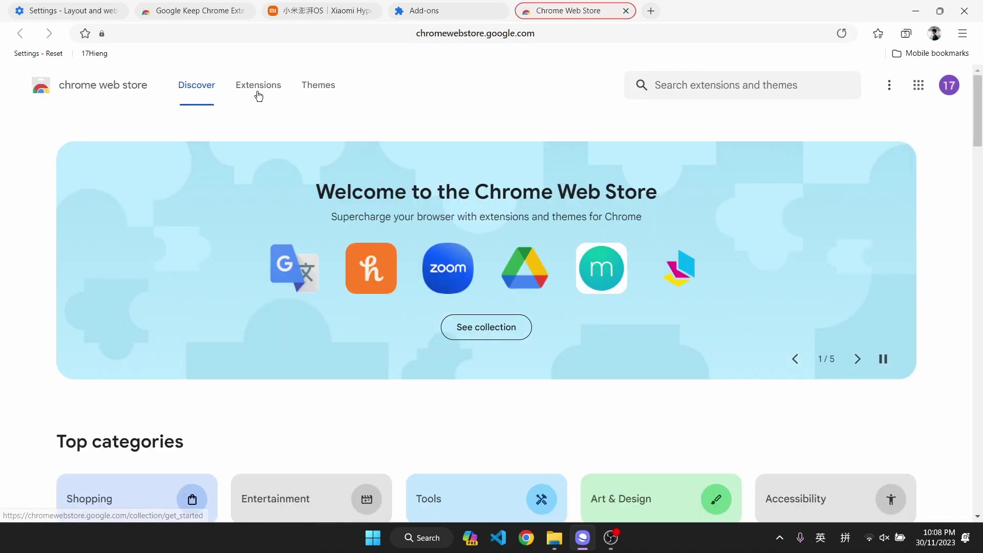
scroll(402, 376, down, 1)
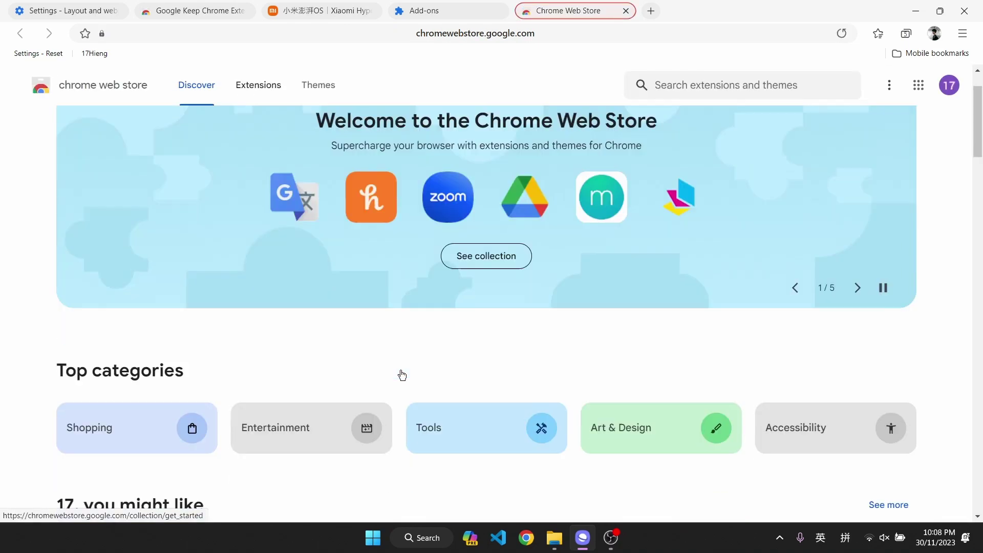
click(499, 246)
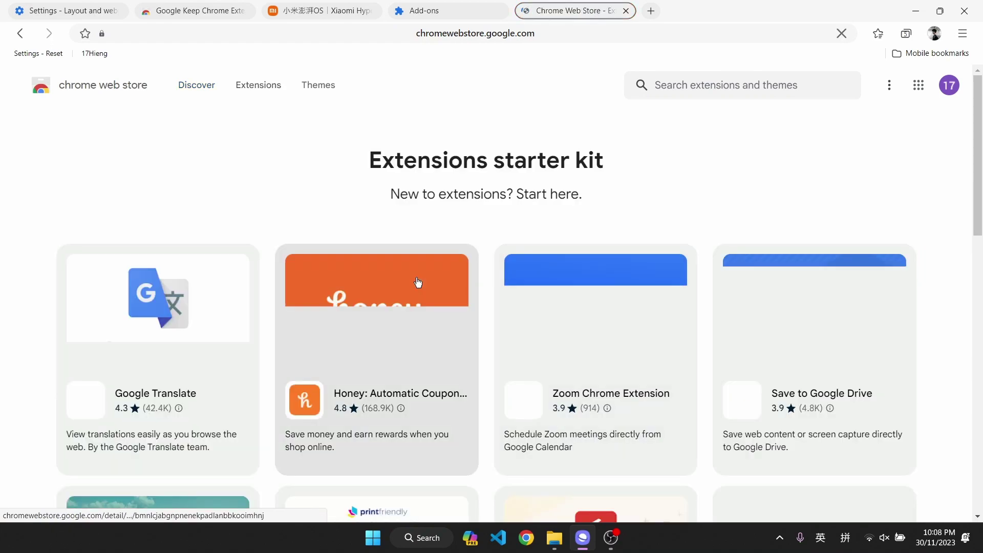
- Open the Microsoft 365 extension listing (4.1 stars, 6,000,000 users) and scroll through it
scroll(417, 282, down, 3)
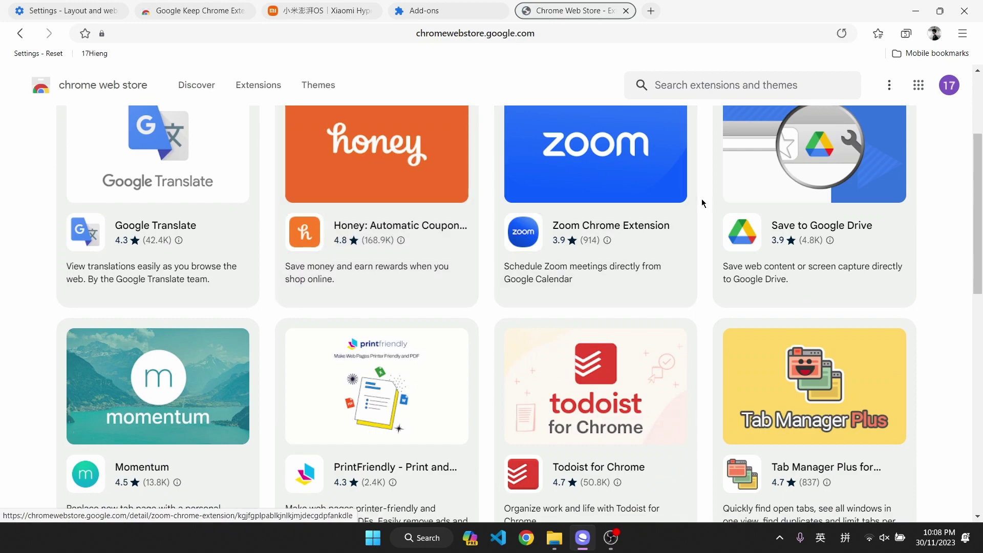
scroll(763, 176, down, 5)
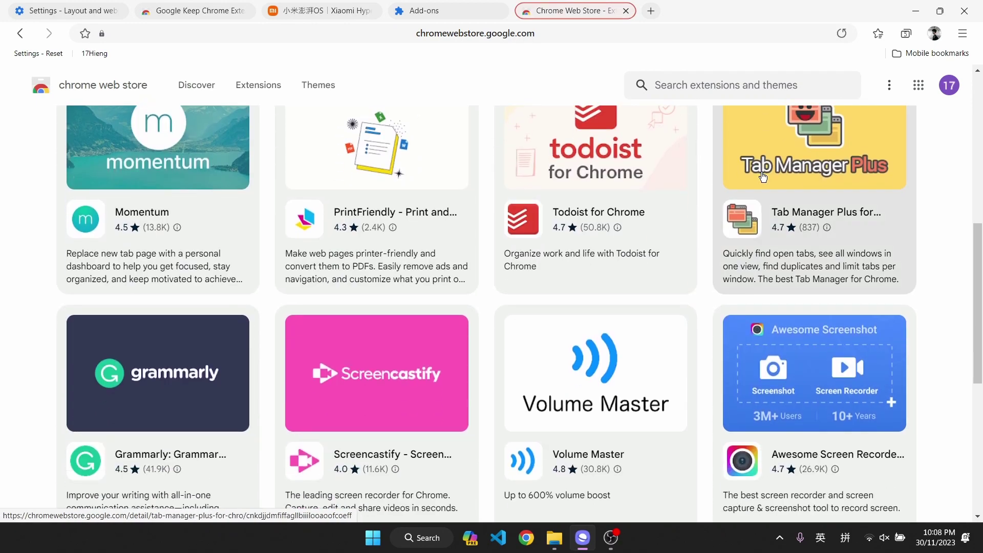
scroll(763, 176, down, 5)
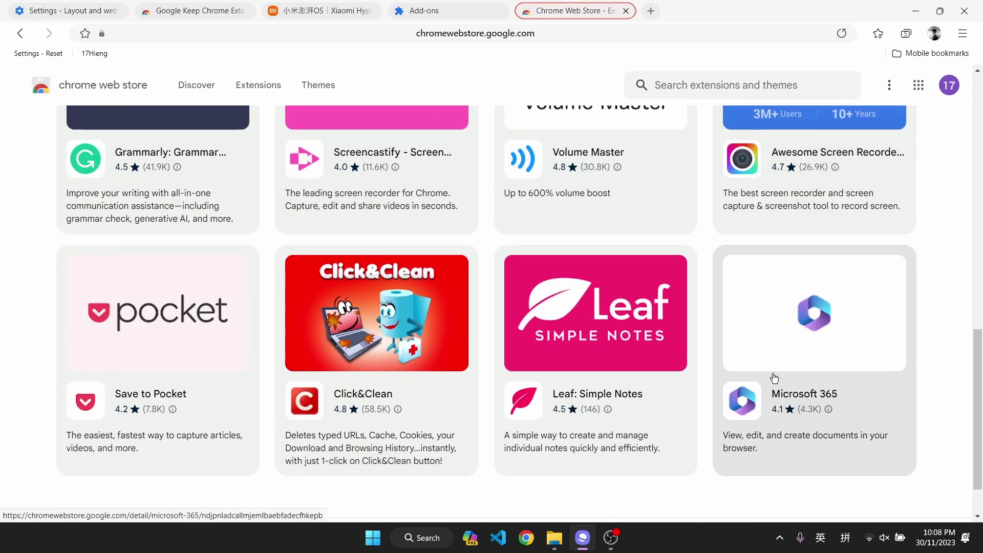
click(777, 378)
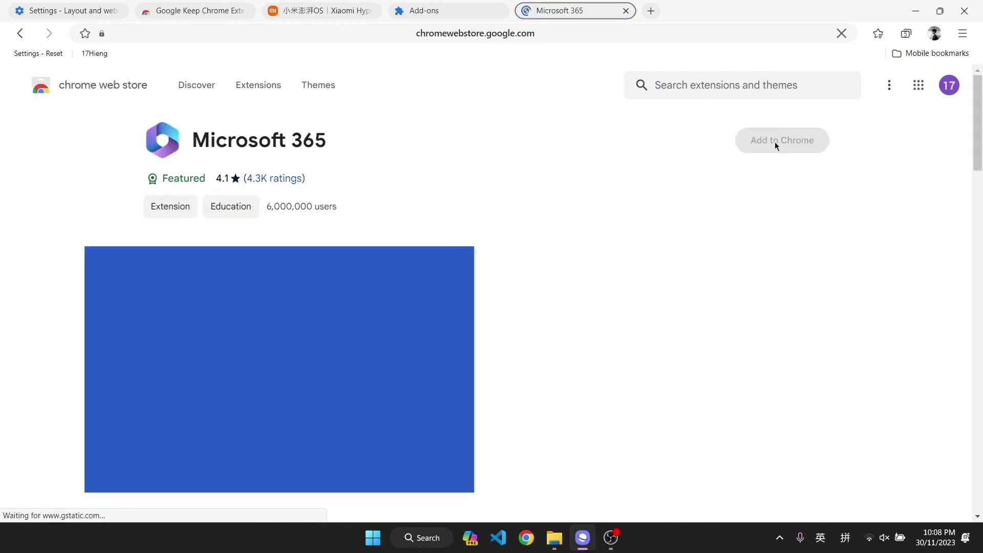
scroll(687, 314, down, 3)
scroll(687, 314, down, 5)
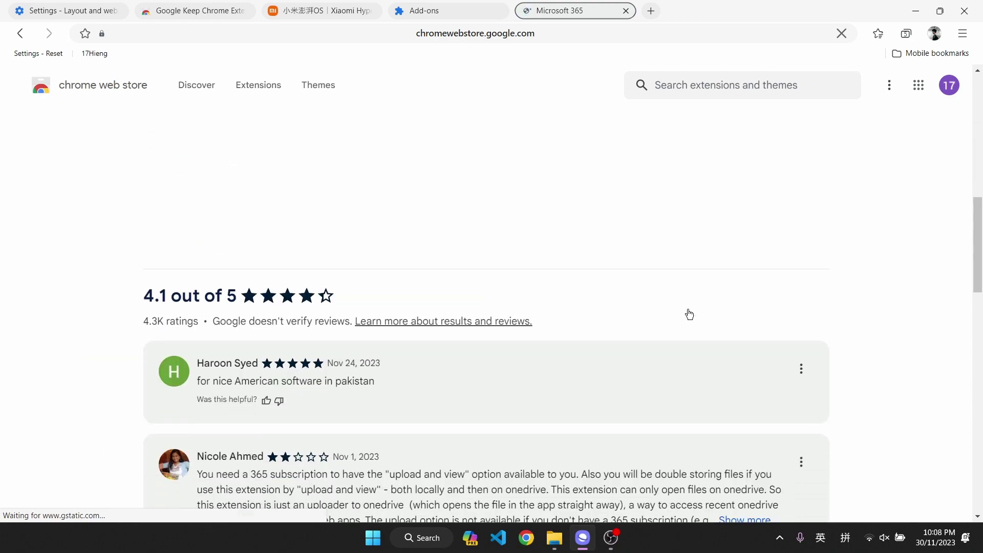
scroll(689, 314, down, 1)
scroll(687, 314, up, 7)
scroll(773, 217, up, 3)
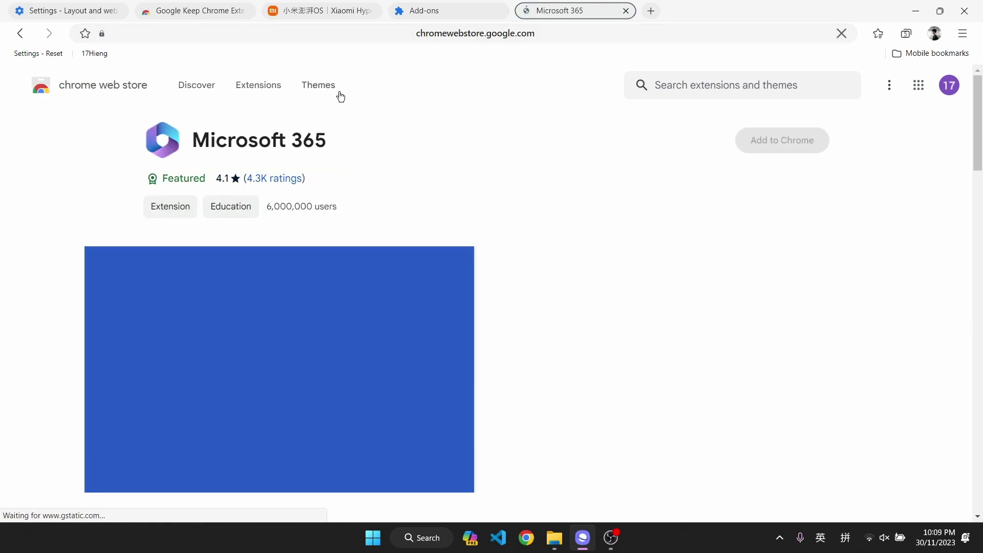
- Close the Microsoft 365 tab and switch on add-on Developer mode on the Add-ons page
click(625, 12)
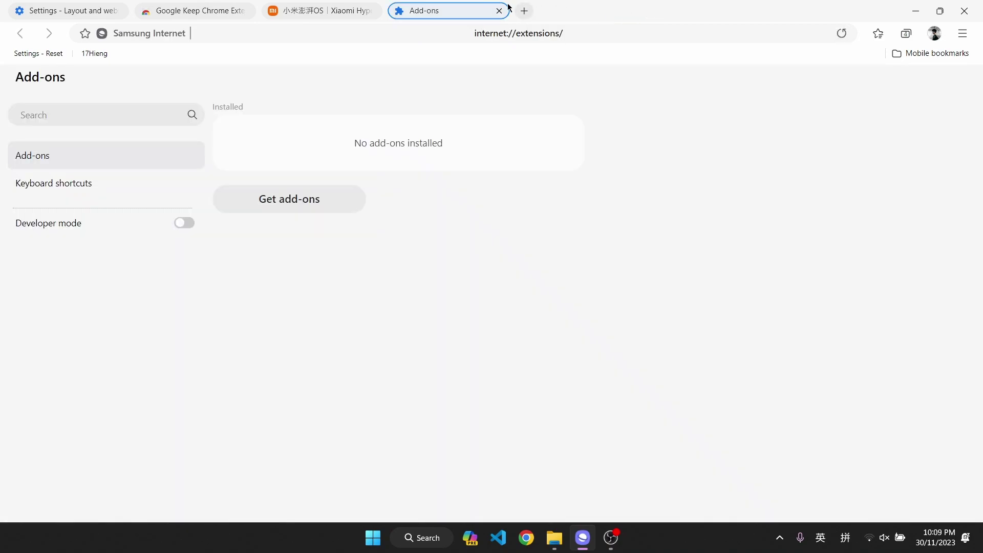
click(155, 177)
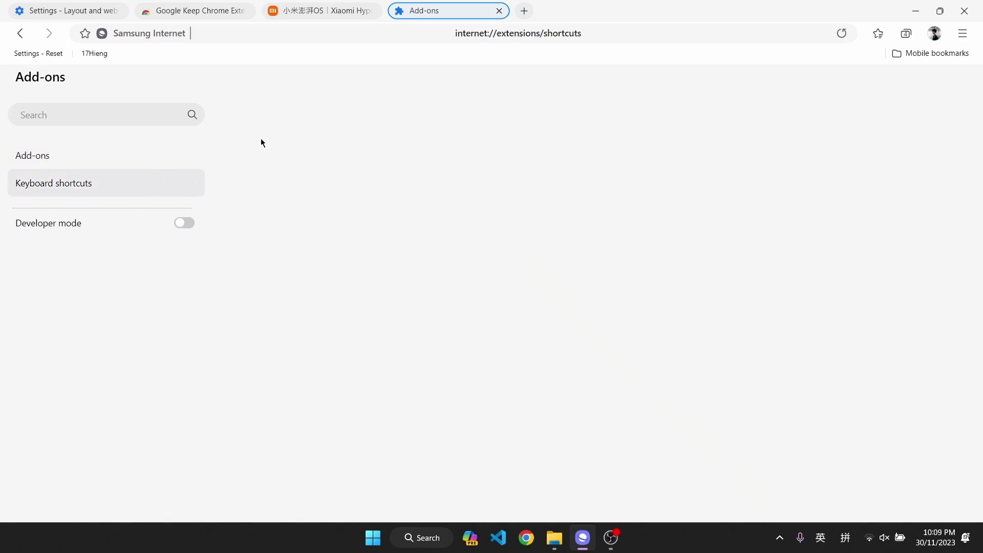
click(181, 224)
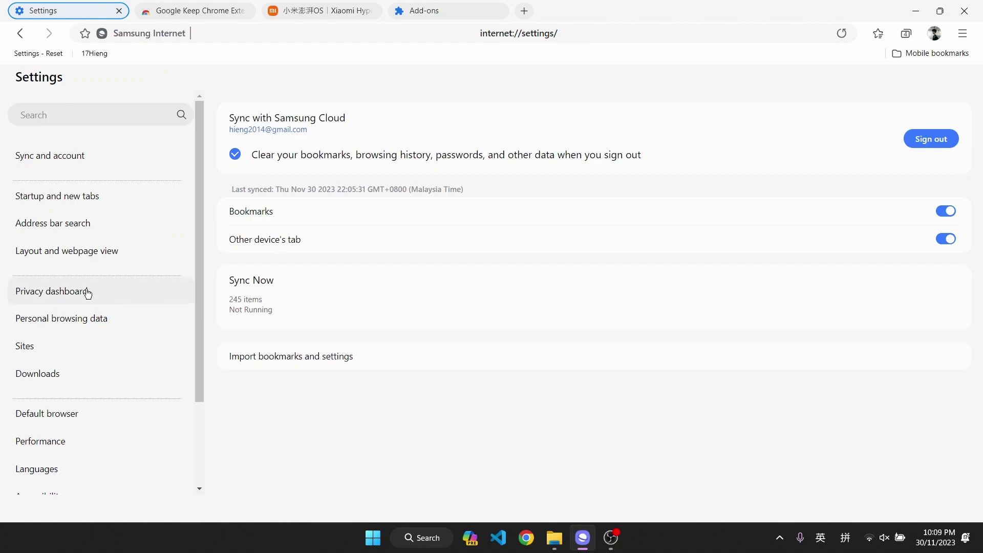
- Review the privacy dashboard's Ad blocker (Off) and Smart anti-tracking (Always) pages without changes
click(91, 290)
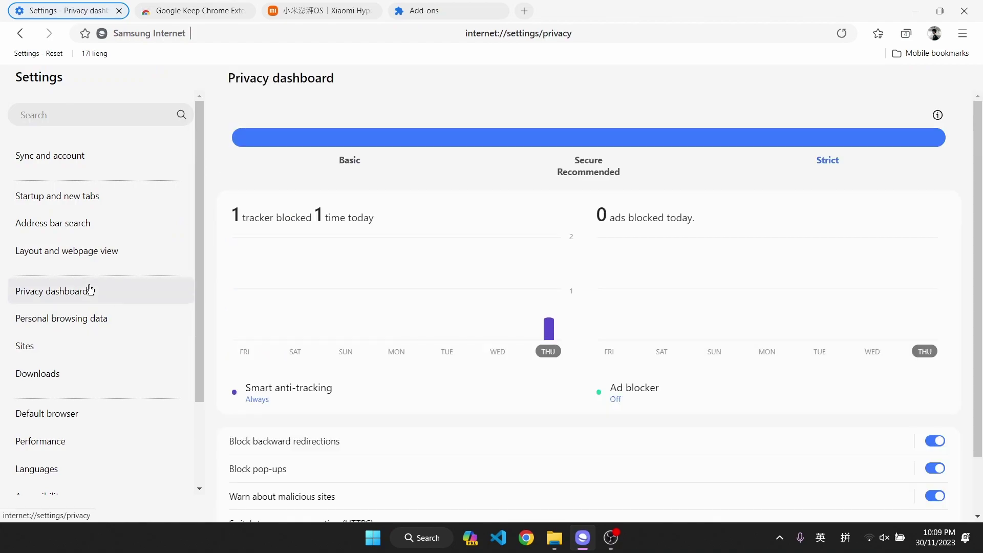
scroll(350, 284, down, 1)
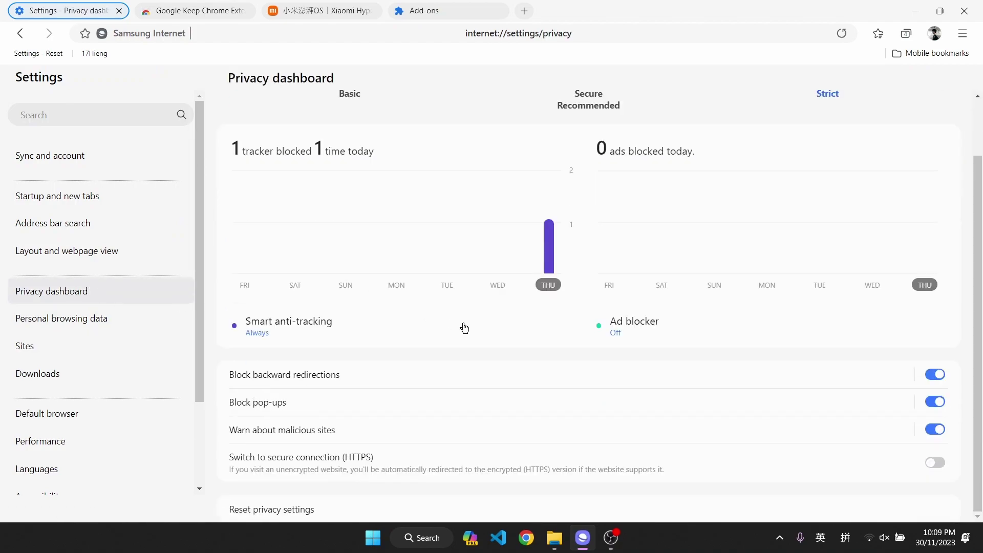
click(634, 337)
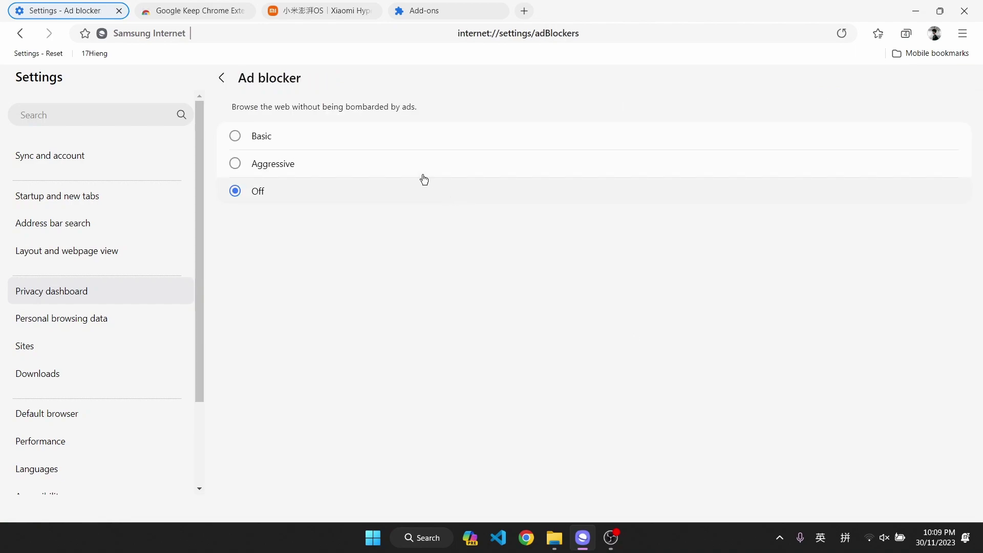
click(222, 78)
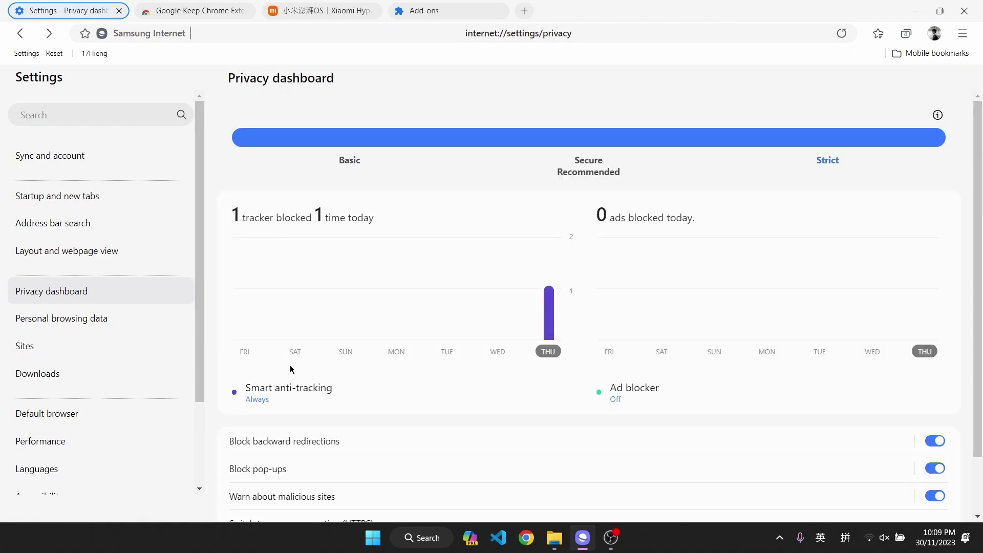
click(288, 388)
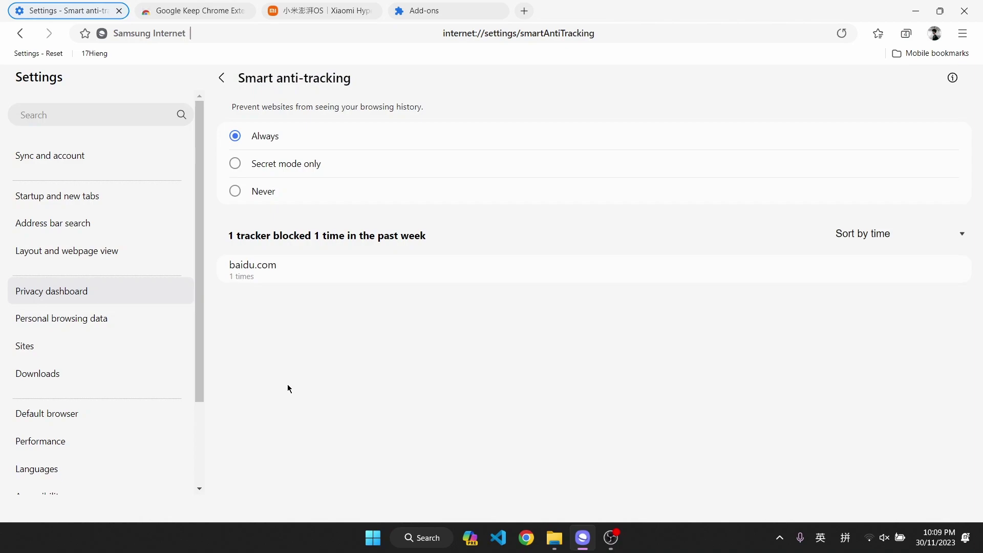
click(222, 78)
- Switch on Optimize memory use in Performance settings, then open the 17Hieng bookmark
scroll(123, 325, down, 2)
click(103, 304)
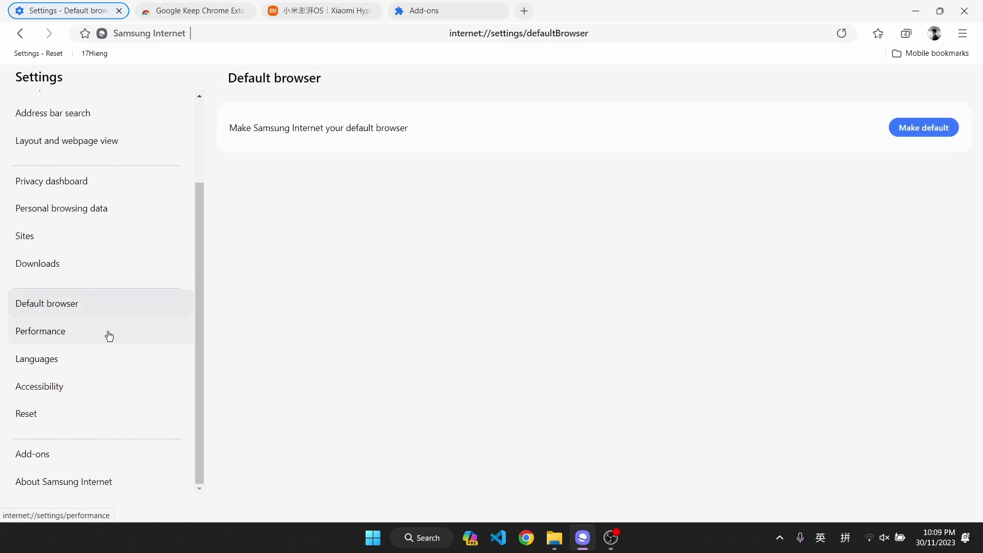
click(105, 332)
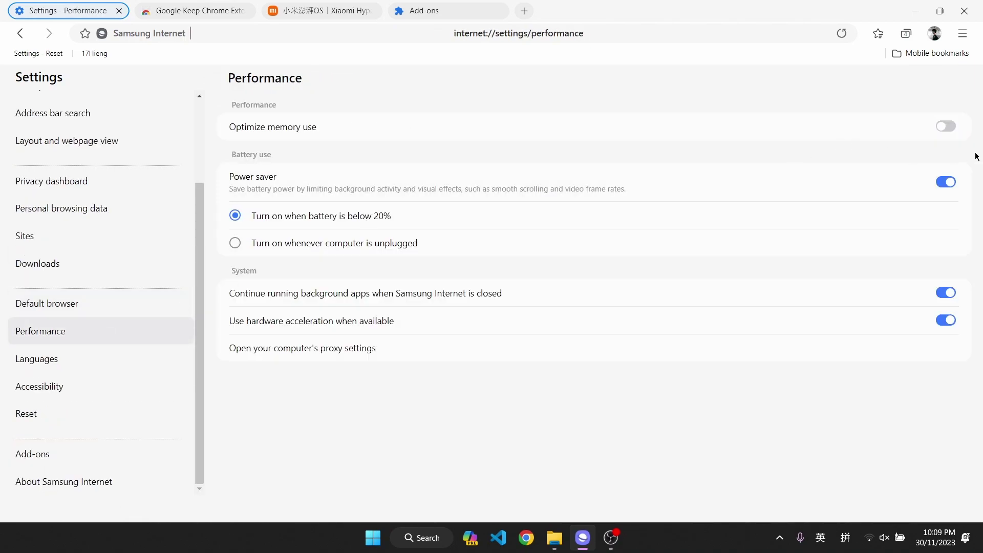
click(947, 126)
mouse_move(323, 11)
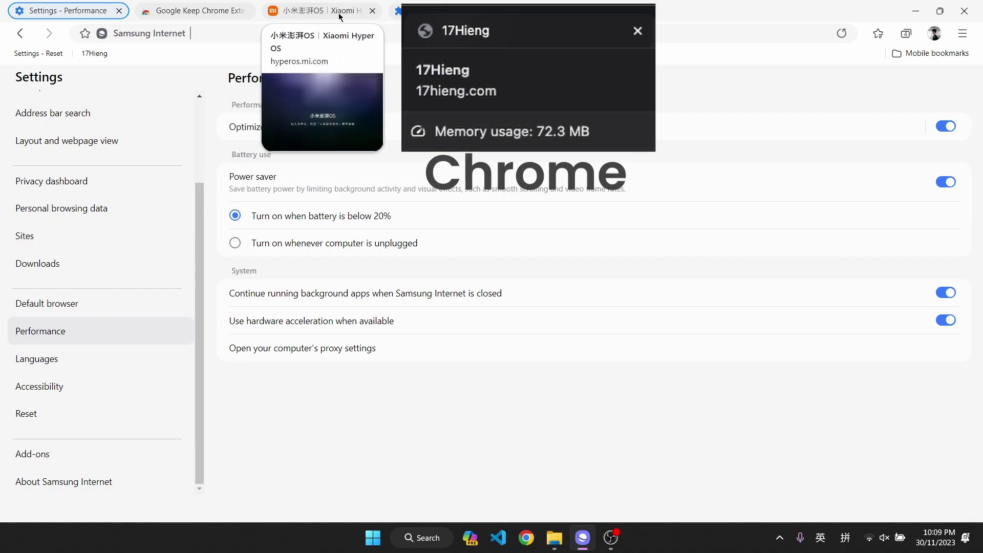
click(92, 55)
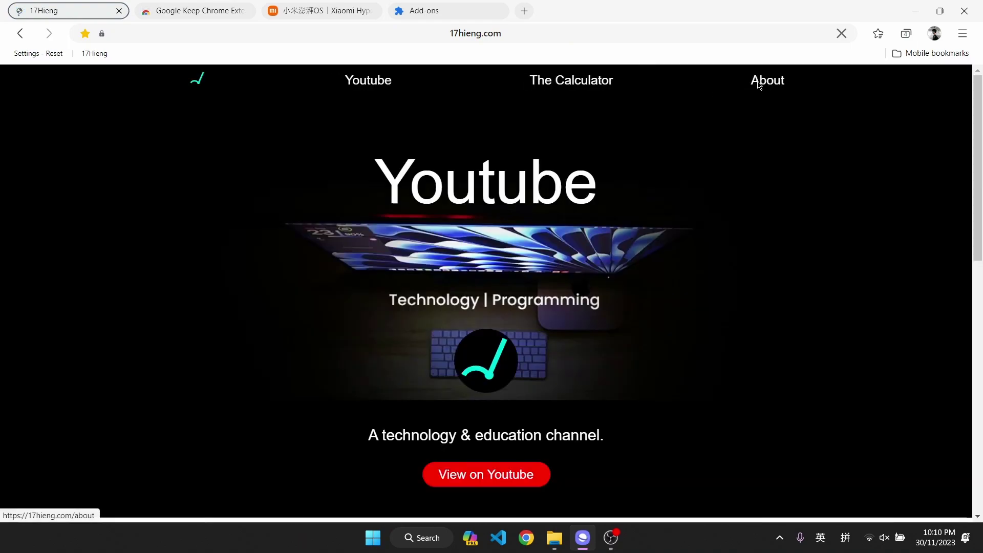
- Open the 17Hieng About page and bring up the address-bar and page context menus
click(758, 83)
scroll(691, 218, down, 4)
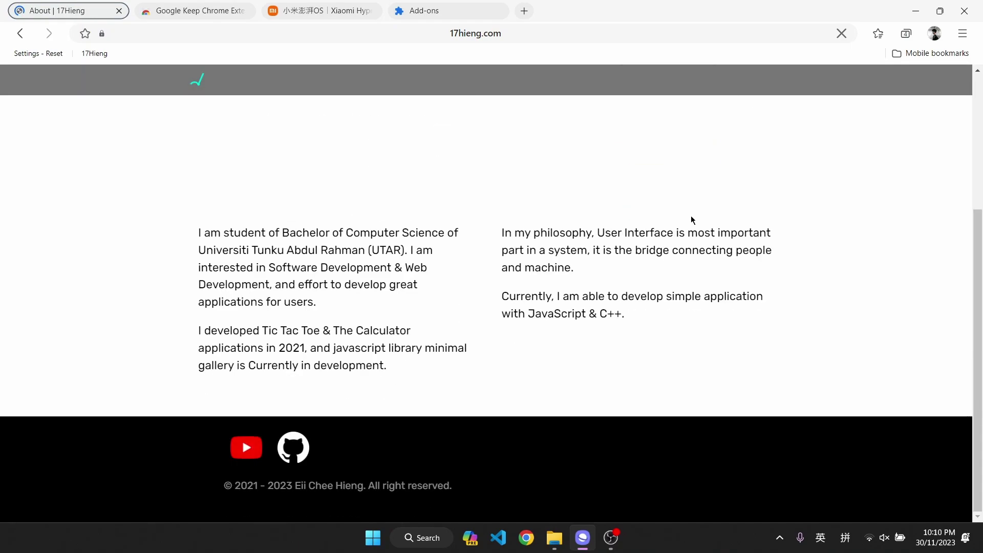
scroll(690, 216, up, 4)
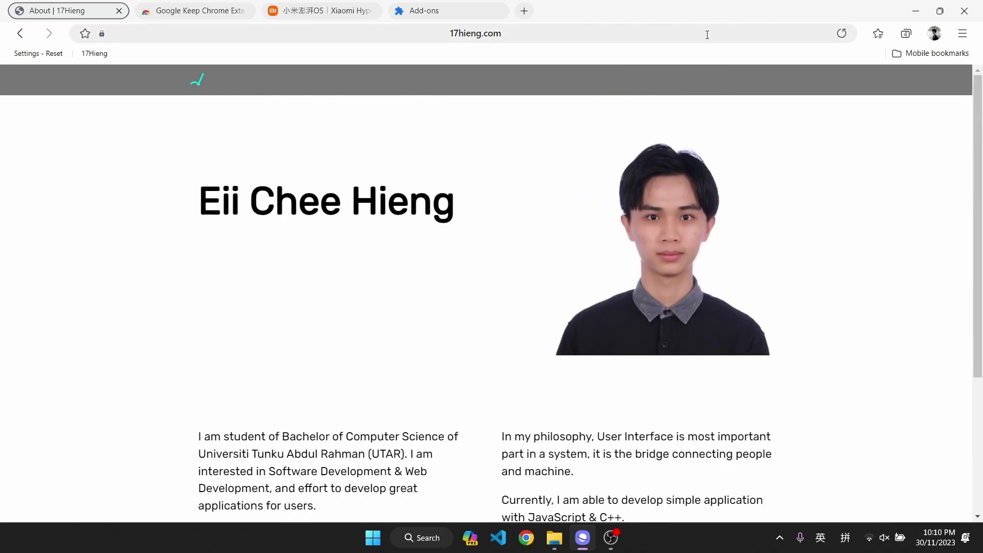
right_click(798, 33)
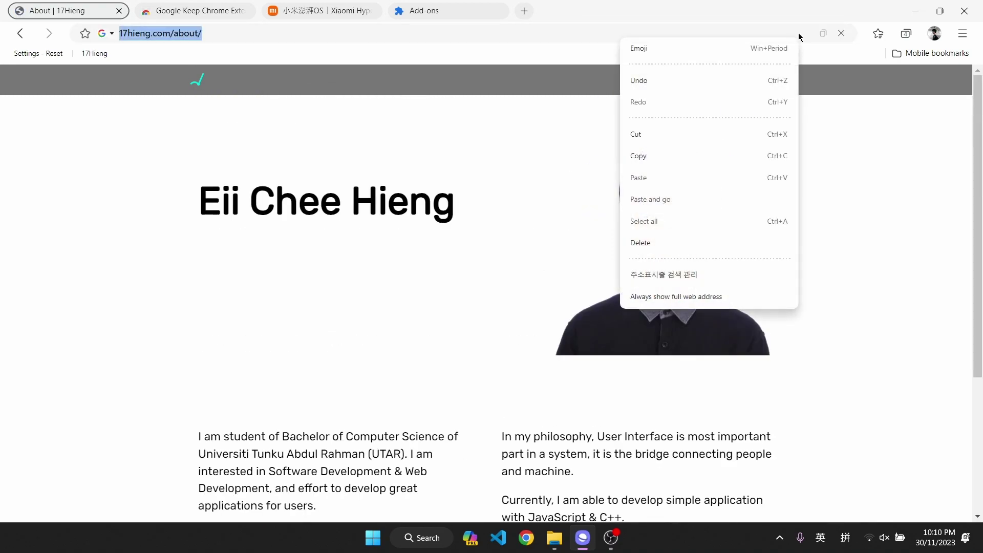
right_click(565, 160)
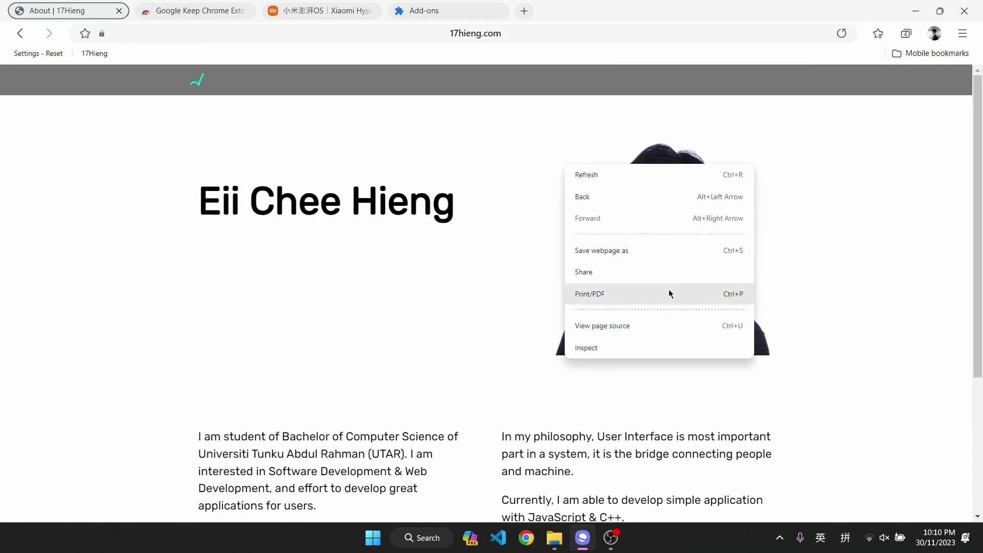
- Close the context menu and open DevTools with F12 on the Elements panel
click(801, 184)
key(F12)
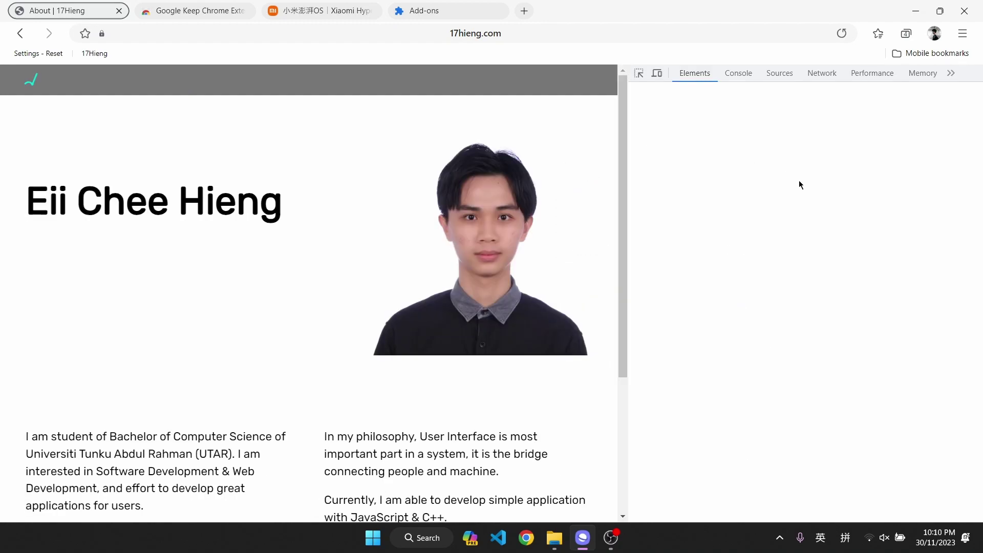